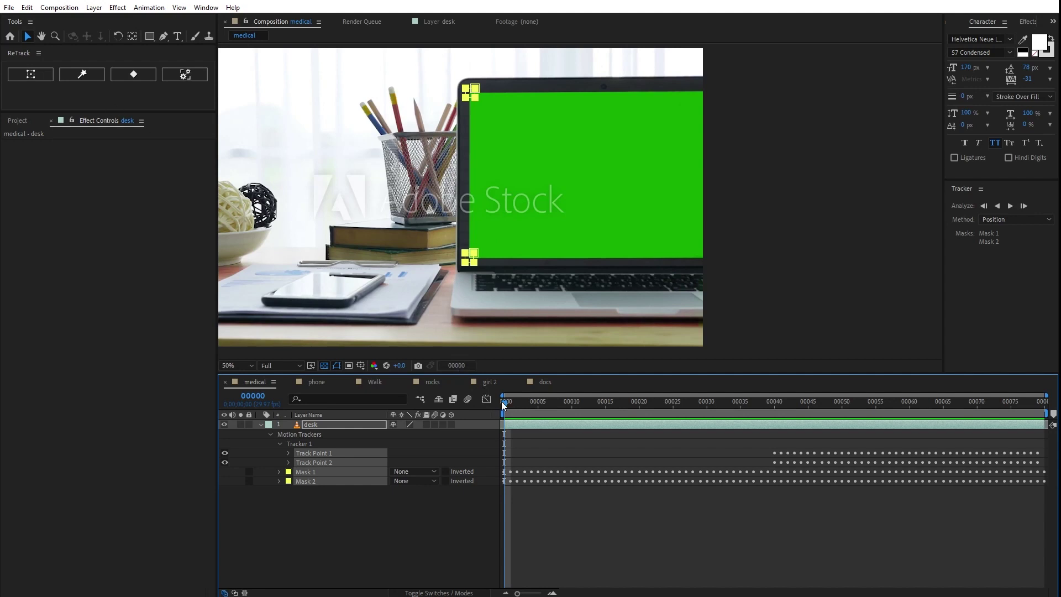
Open the desk layer in its Layer panel and scrub to inspect track point keyframes near frame 22
mouse_move(505, 403)
left_mouse_down()
mouse_move(870, 440)
mouse_move(505, 441)
left_mouse_up()
double_click(374, 423)
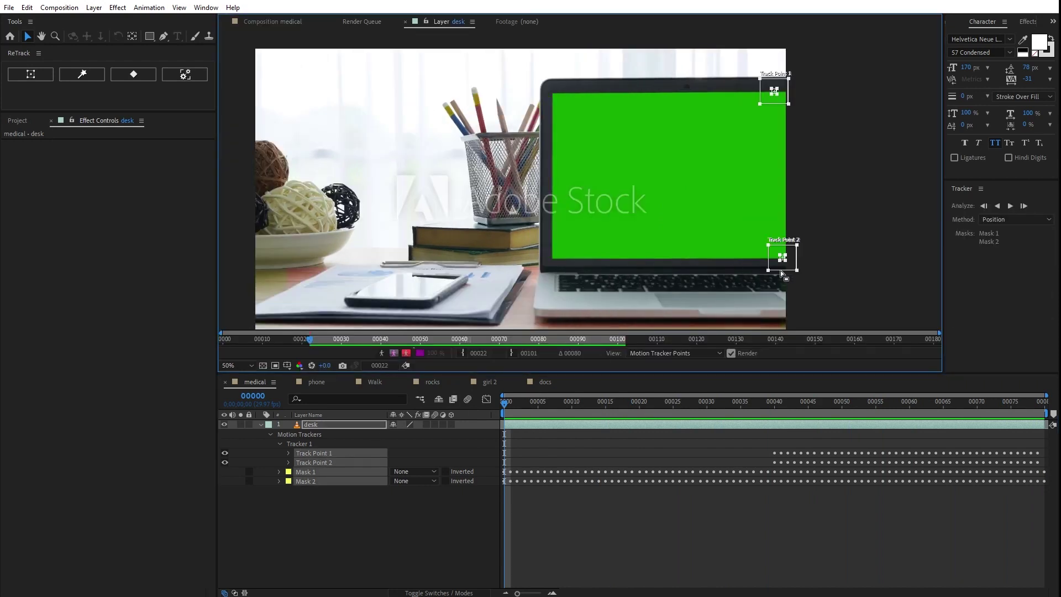
left_click_drag(609, 417, 914, 443)
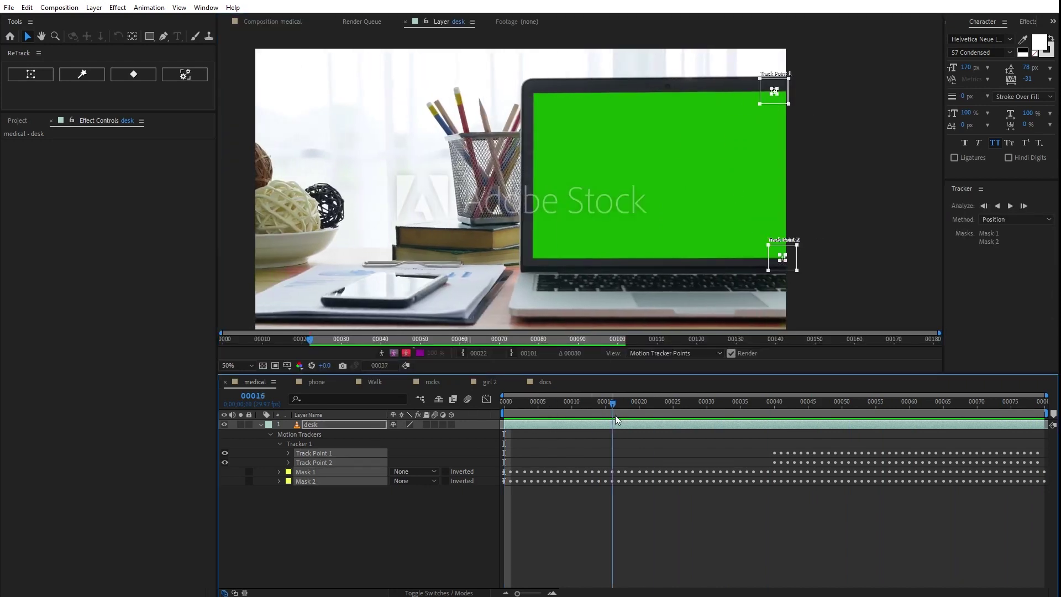
left_click(654, 453)
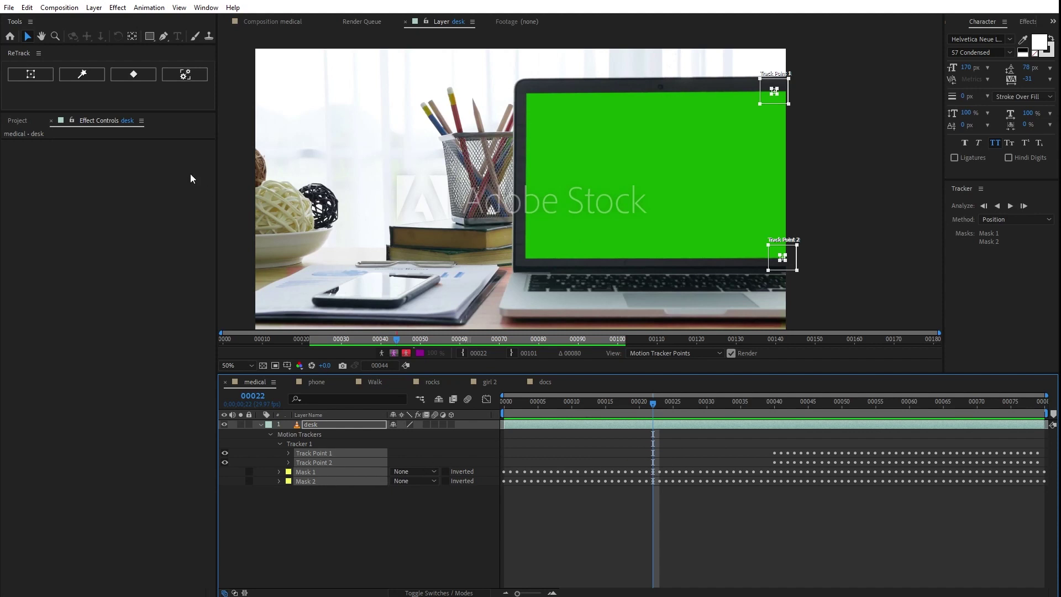
Auto-rebuild the desk tracker by Position and scrub to confirm both track points span the clip
left_click(94, 75)
left_click_drag(332, 342, 212, 202)
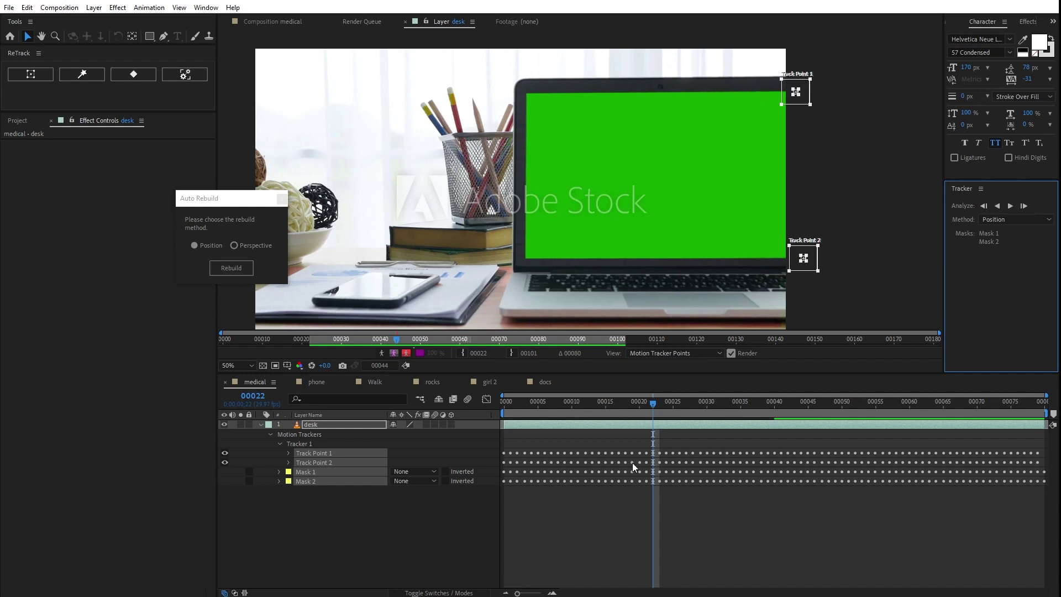
mouse_move(657, 412)
left_mouse_down()
mouse_move(571, 425)
mouse_move(608, 442)
left_mouse_up()
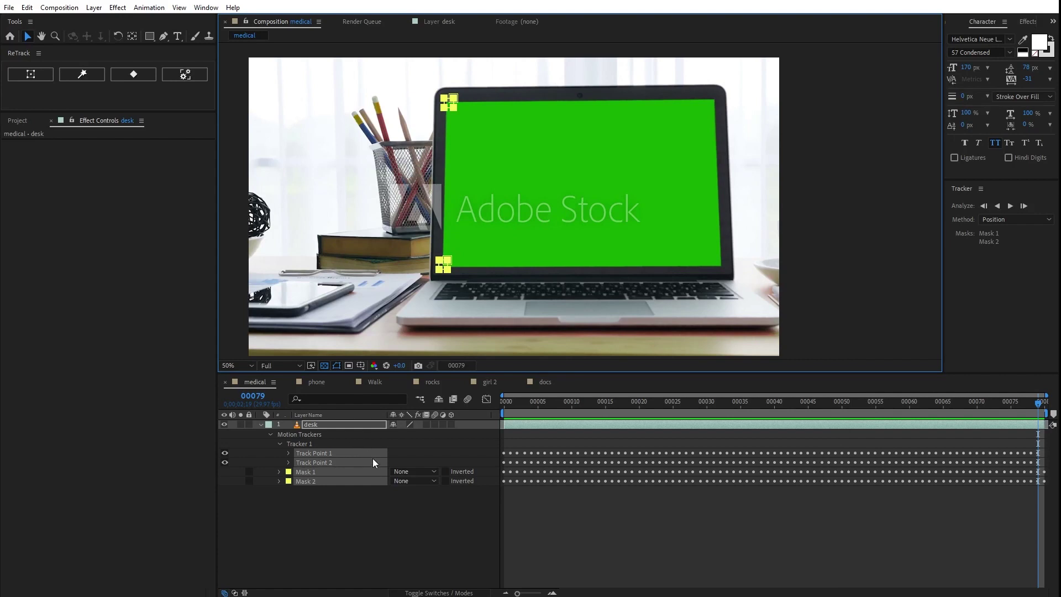
Start ReTrack, draw a four-corner mask around the laptop screen, and select it
left_click(39, 80)
left_click_drag(78, 98, 296, 98)
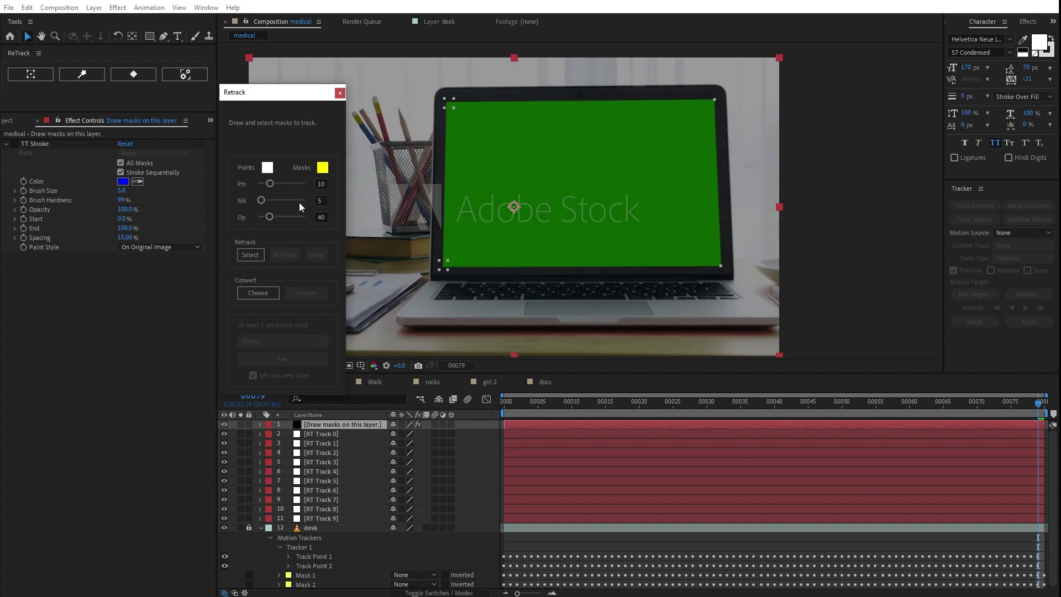
left_click(164, 36)
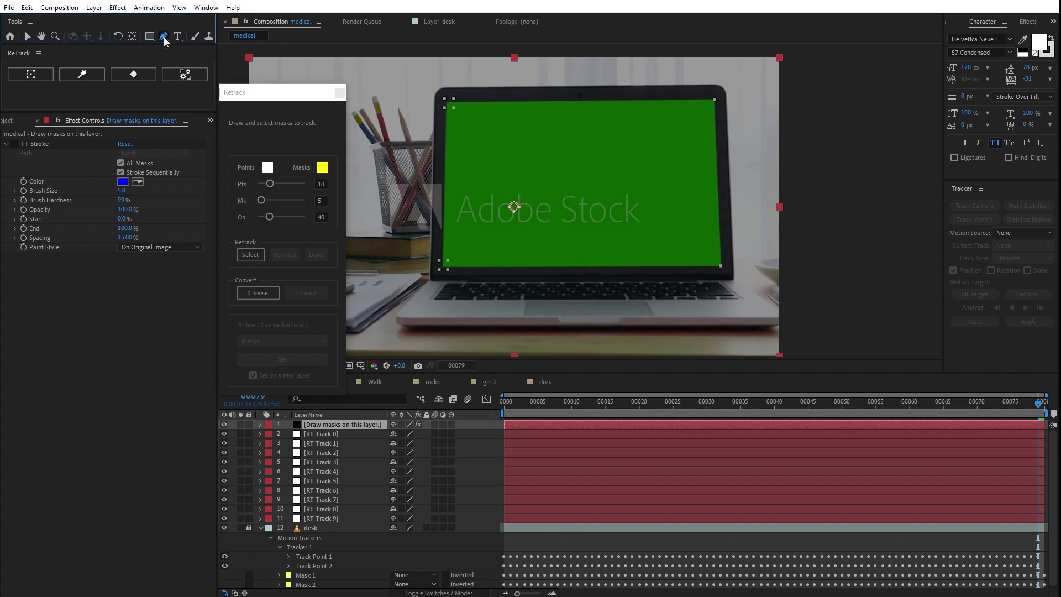
left_click(447, 102)
left_click(715, 100)
left_click(720, 267)
left_click(443, 267)
left_click(447, 102)
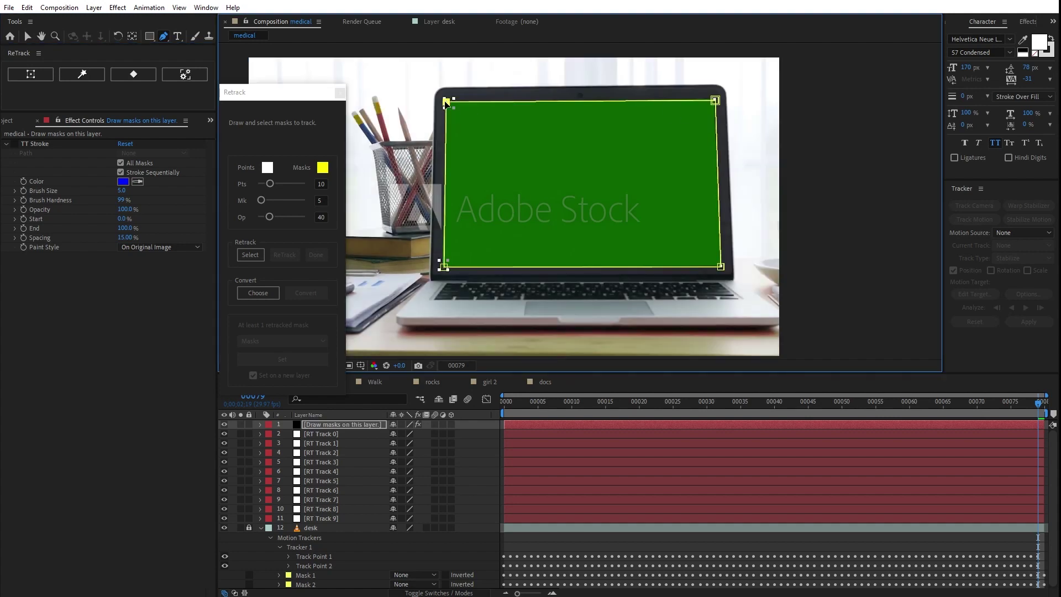
left_click(246, 256)
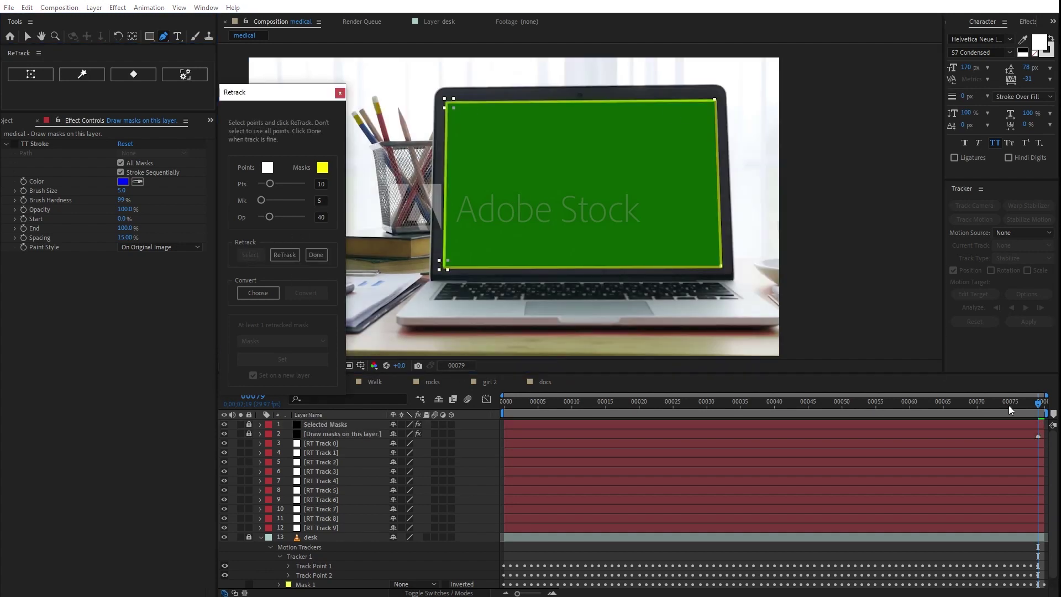
Set point size 18, yellow point colour, white mask colour, and a thicker mask outline
left_click_drag(1011, 411, 792, 411)
key("End")
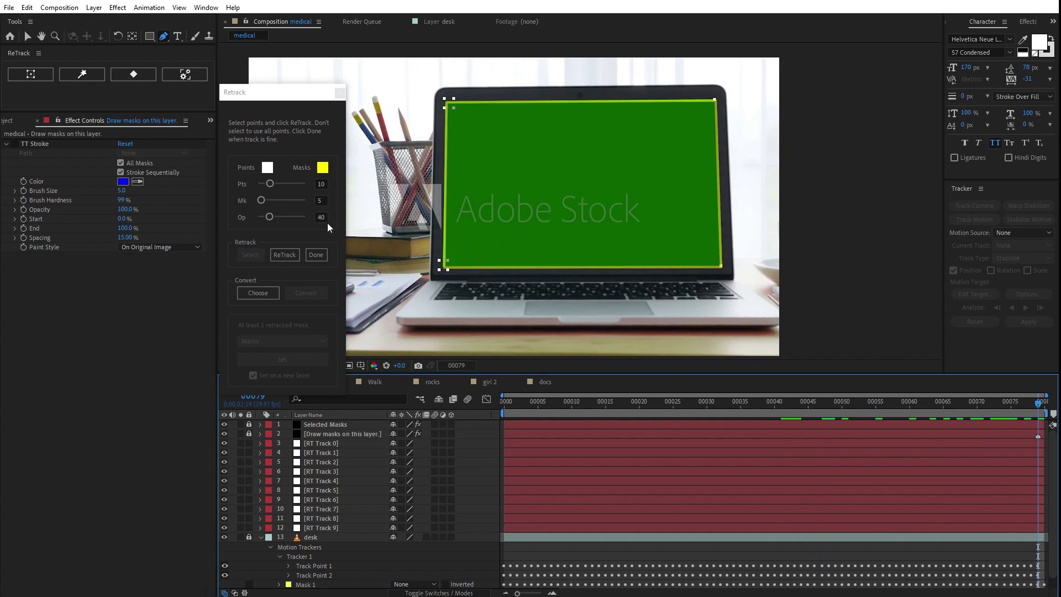
left_click_drag(270, 184, 283, 184)
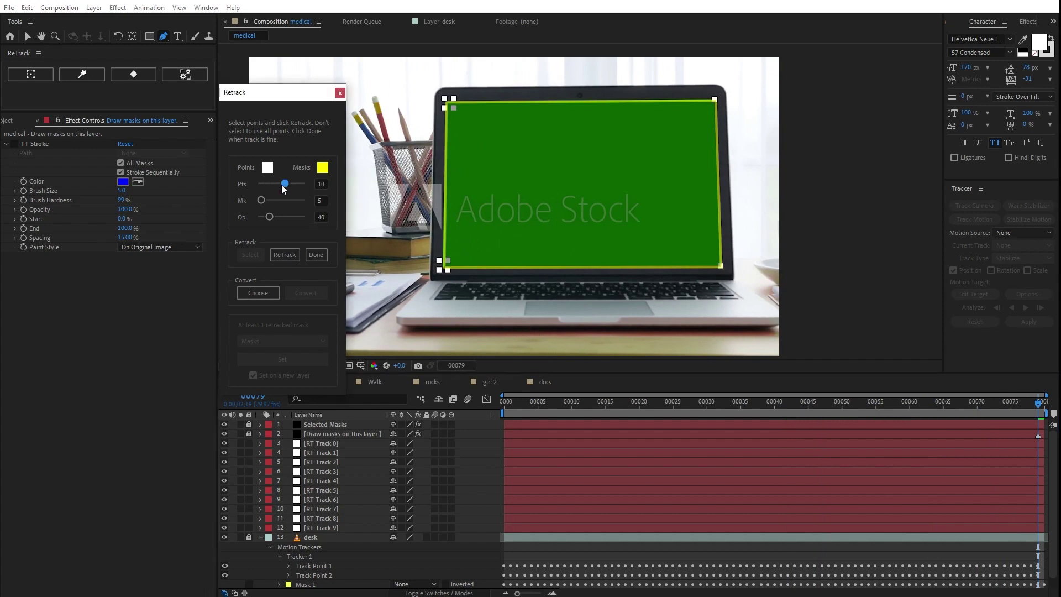
left_click(267, 167)
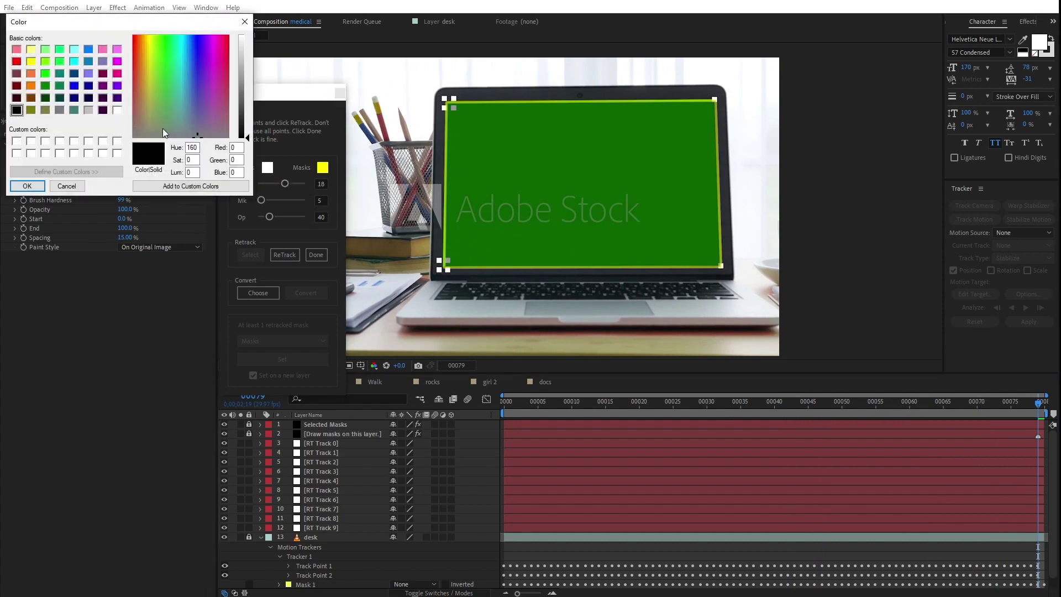
left_click(31, 61)
left_click(26, 186)
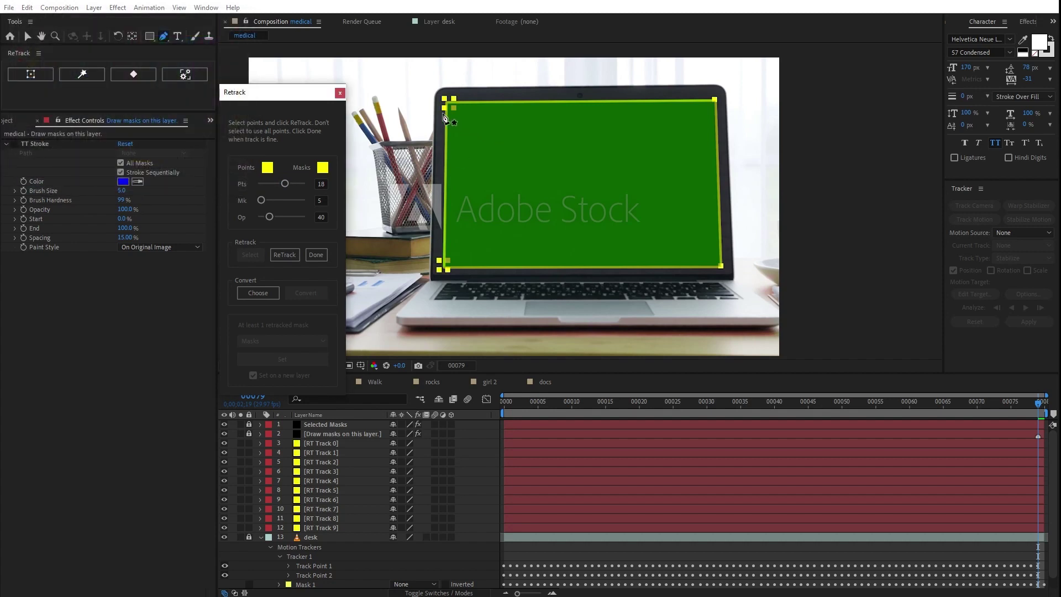
left_click(323, 167)
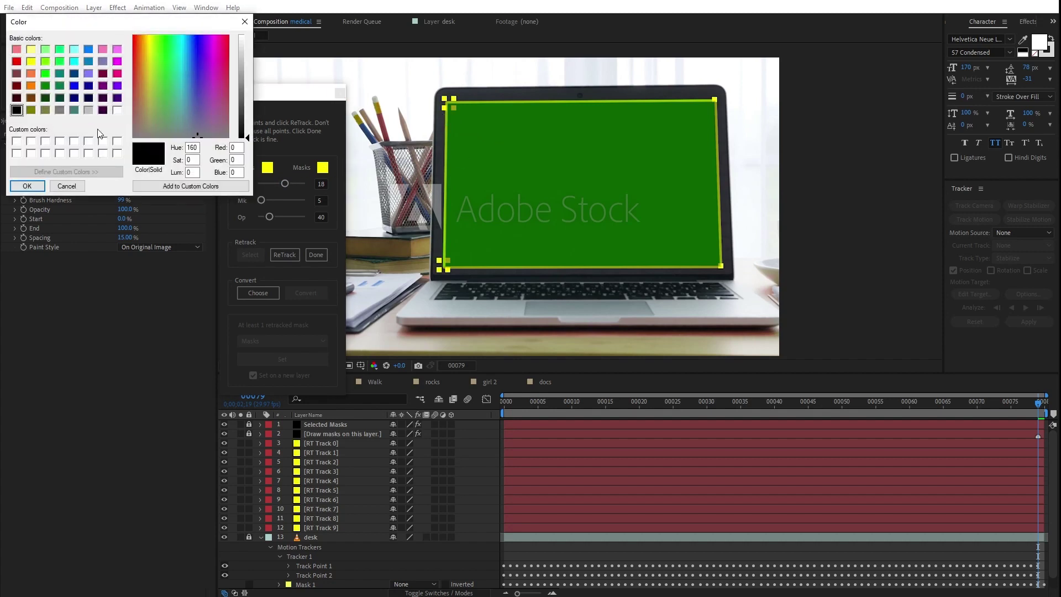
left_click(26, 185)
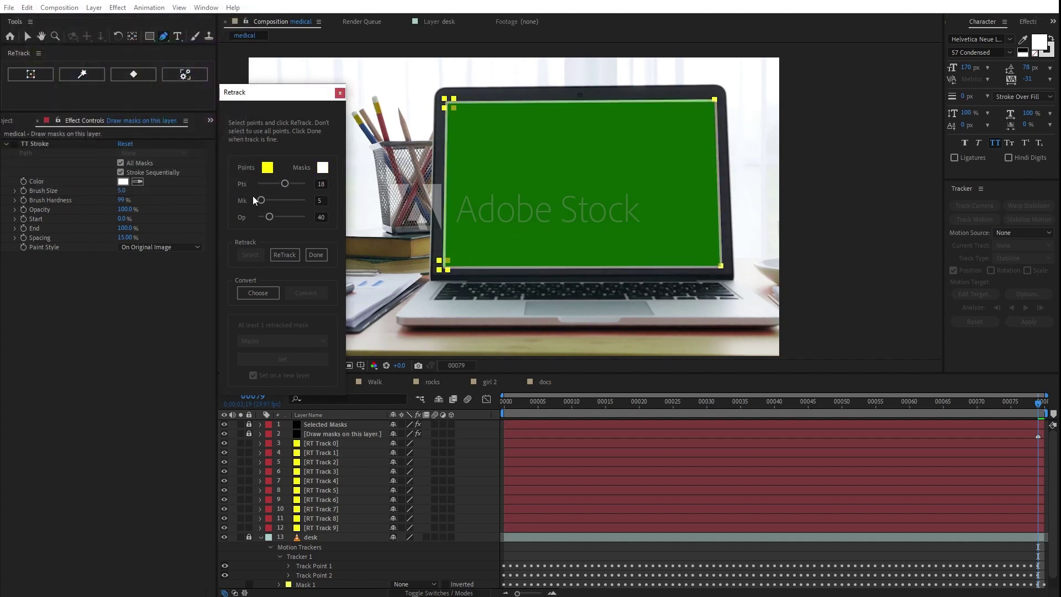
mouse_move(288, 203)
left_mouse_down()
mouse_move(277, 206)
mouse_move(319, 215)
mouse_move(284, 216)
left_mouse_up()
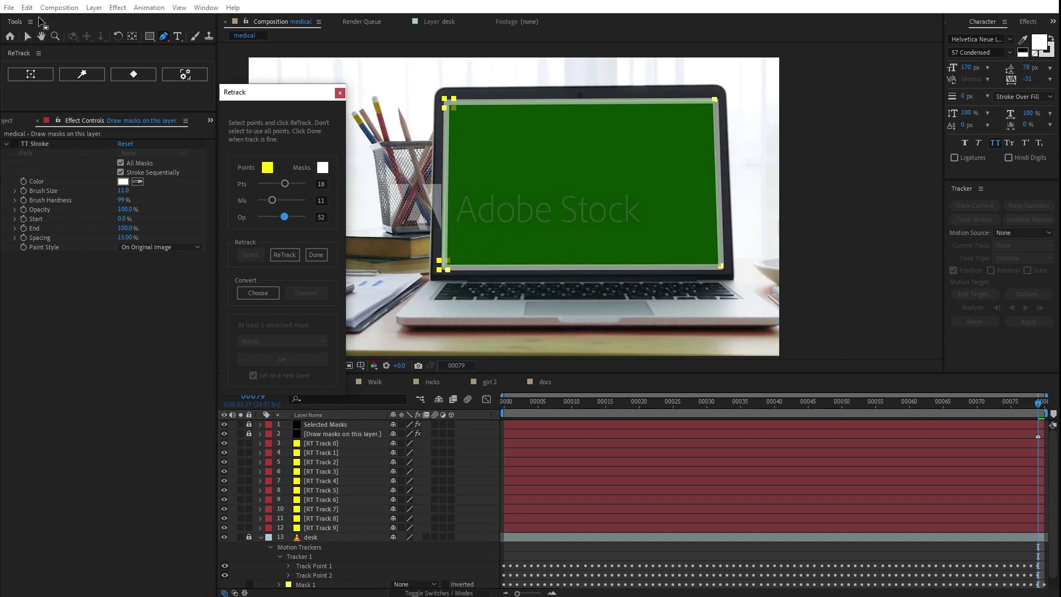
Select the four laptop screen corner points, retrack them, and check frame 22
left_click(29, 36)
left_click(445, 100)
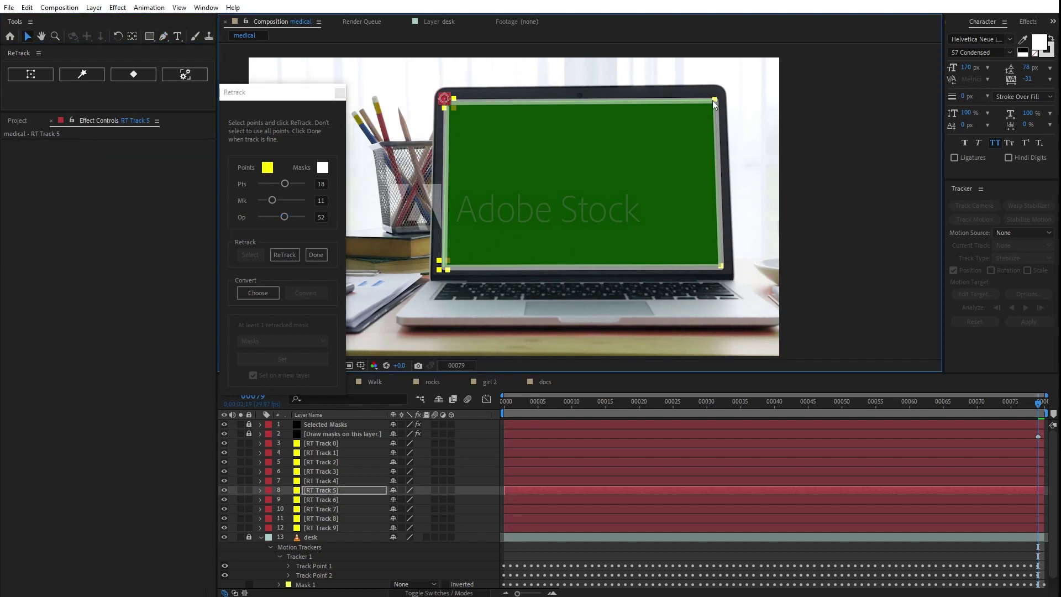
left_click(714, 100, "shift")
left_click(721, 266, "shift")
left_click(441, 270, "shift")
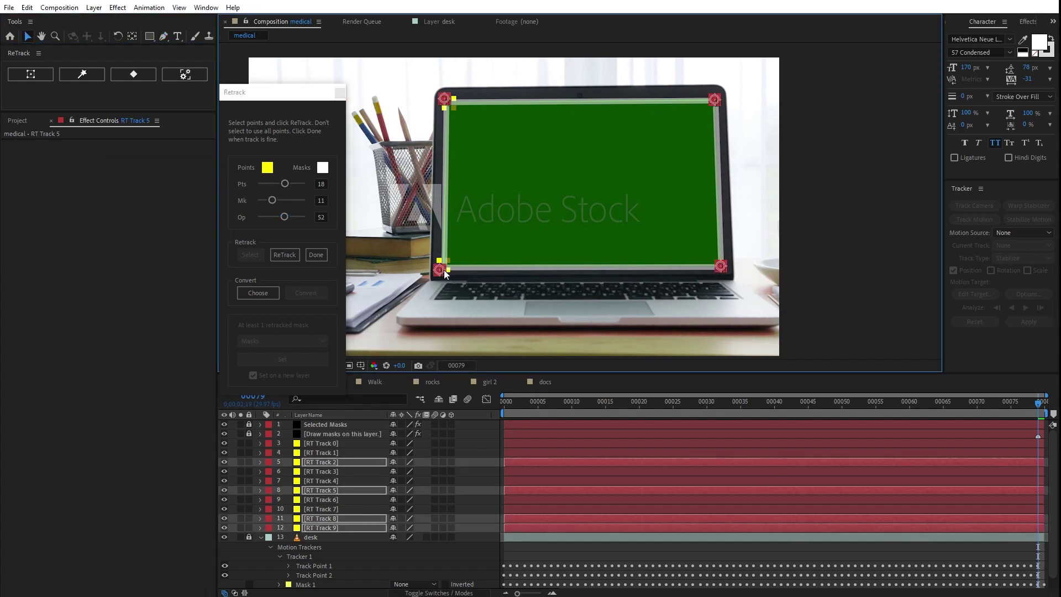
left_click(286, 254)
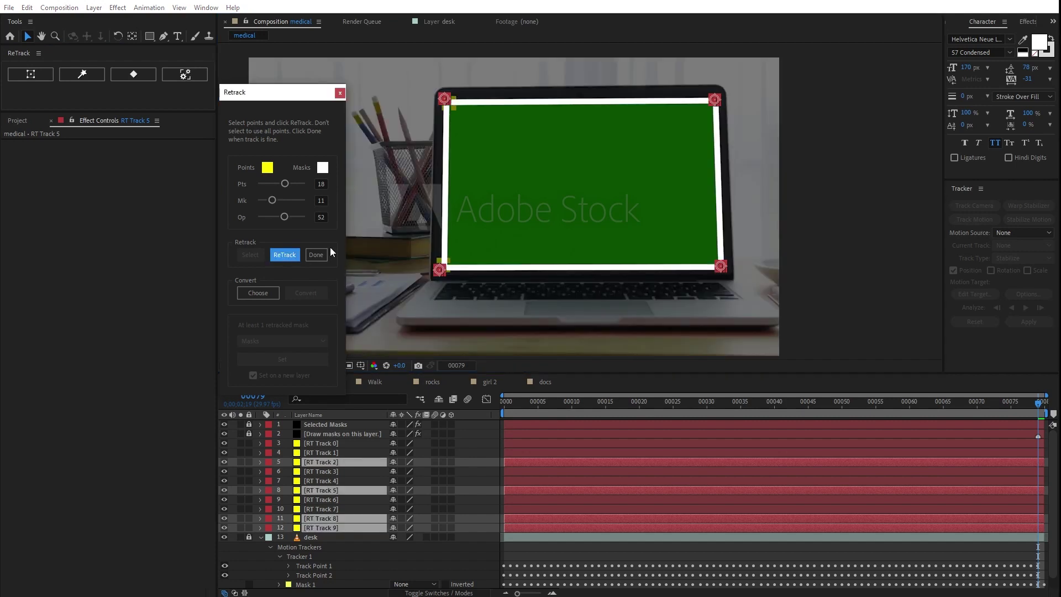
left_click_drag(272, 200, 258, 201)
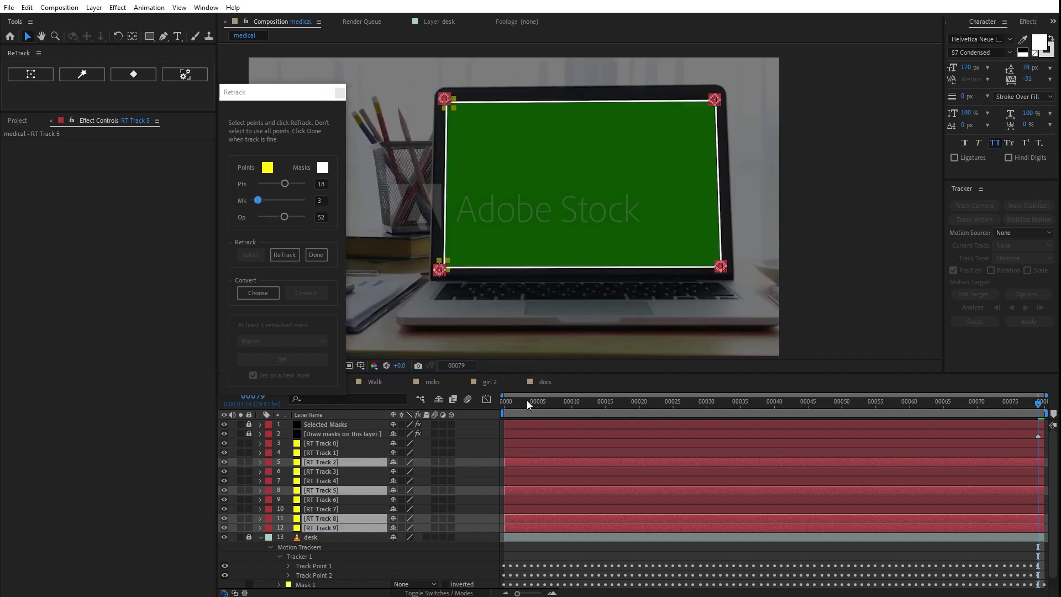
left_click(527, 401)
mouse_move(529, 404)
left_mouse_down()
mouse_move(863, 422)
mouse_move(784, 439)
mouse_move(910, 433)
mouse_move(654, 423)
left_mouse_up()
Finish the retrack with Done and output it as a Corner Pin layer
left_click(317, 254)
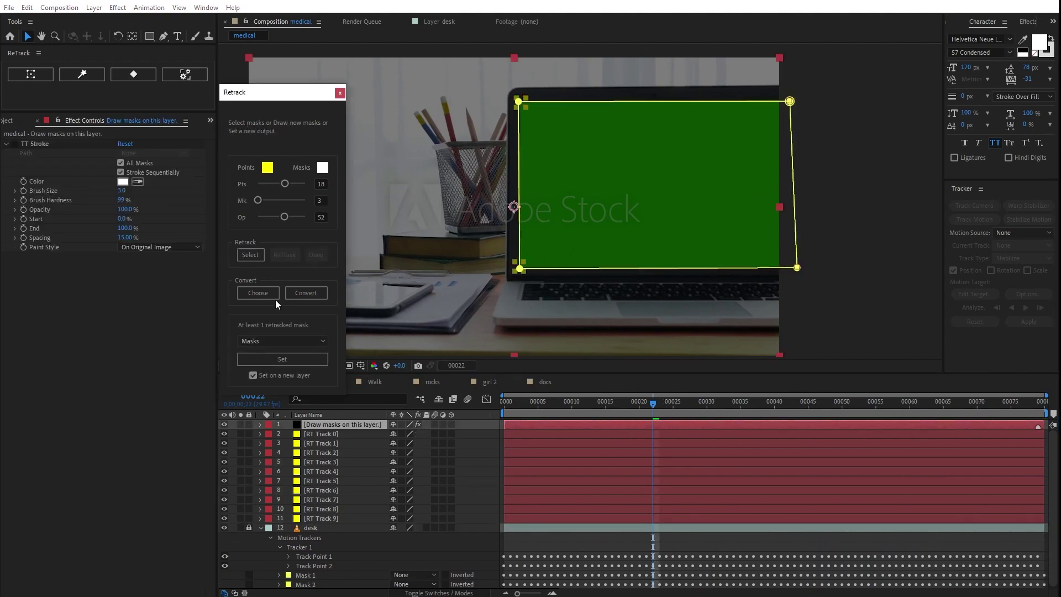
left_click(273, 340)
left_click(274, 362)
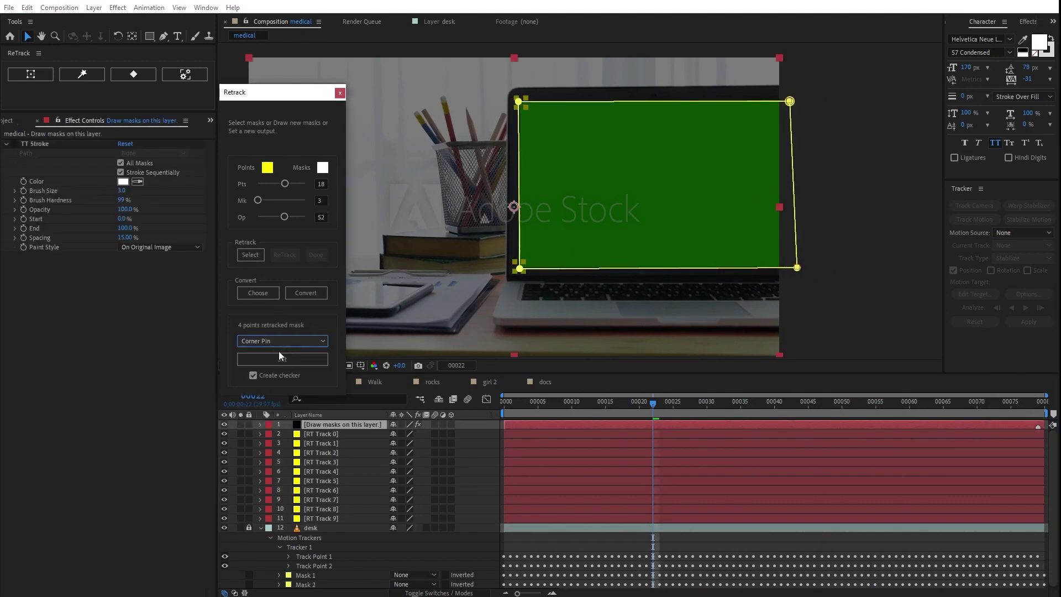
Inside the RE_CORNERS layer, add a 'Hello!' text layer and scale it up
left_click(317, 423)
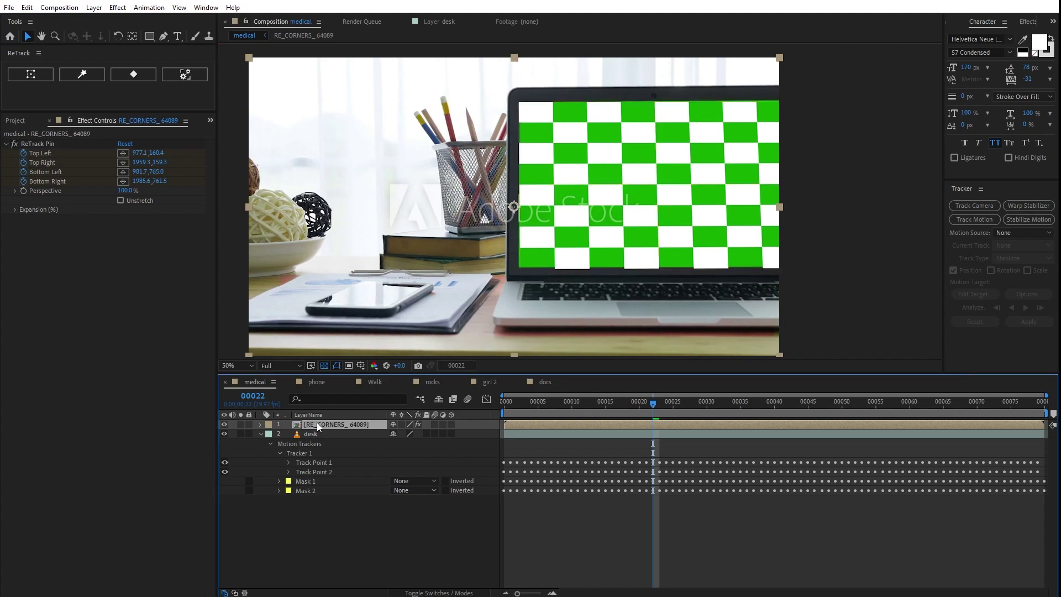
double_click(317, 423)
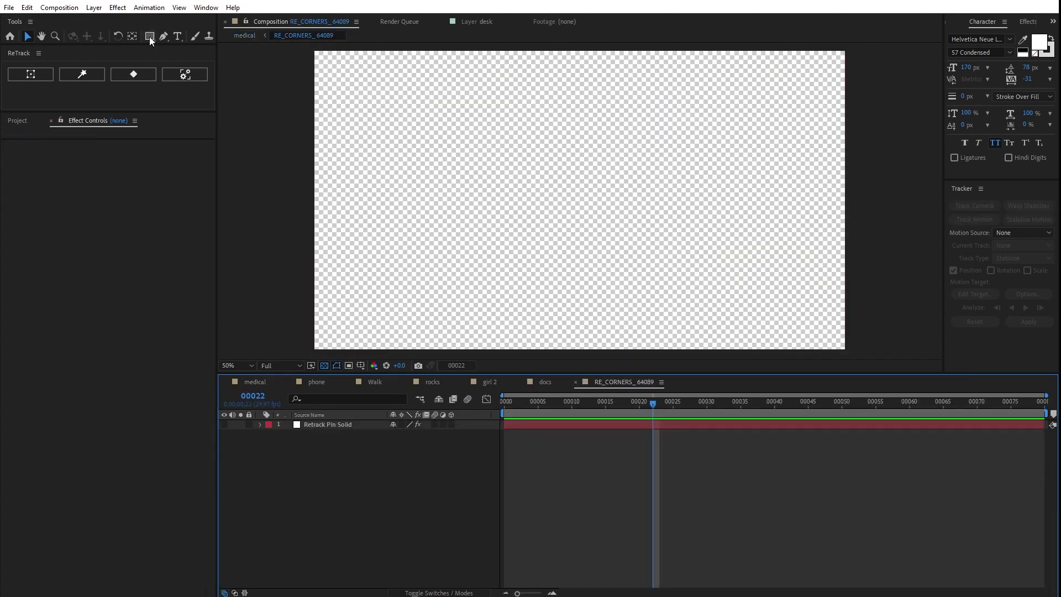
left_click(177, 37)
left_click(560, 194)
type("Hello!")
left_click(27, 37)
left_click_drag(621, 190, 695, 214)
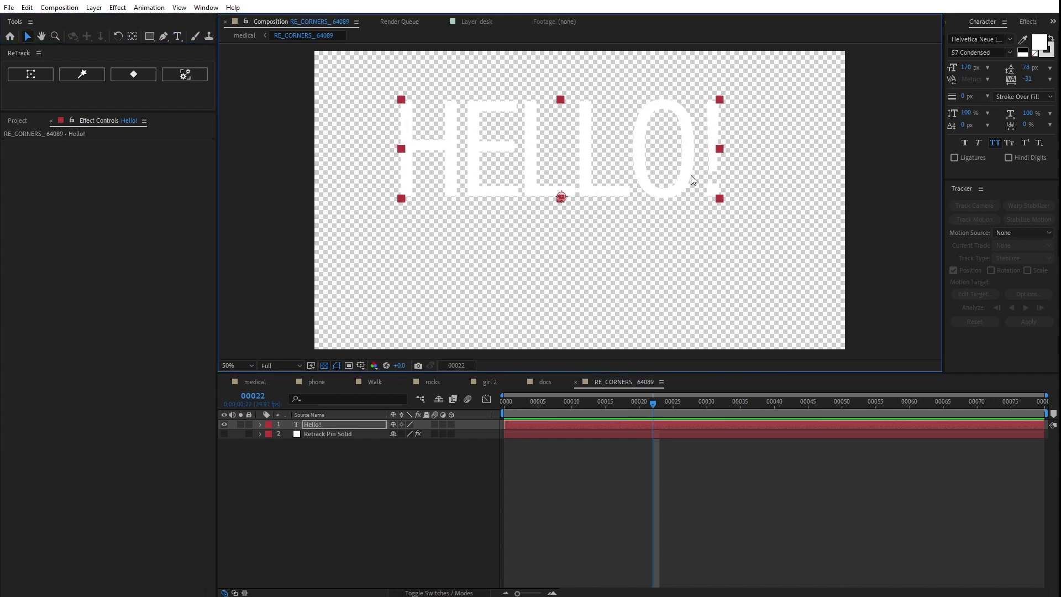
Return to the medical composition and play it from the first frame
left_click(259, 383)
left_click_drag(570, 401, 473, 397)
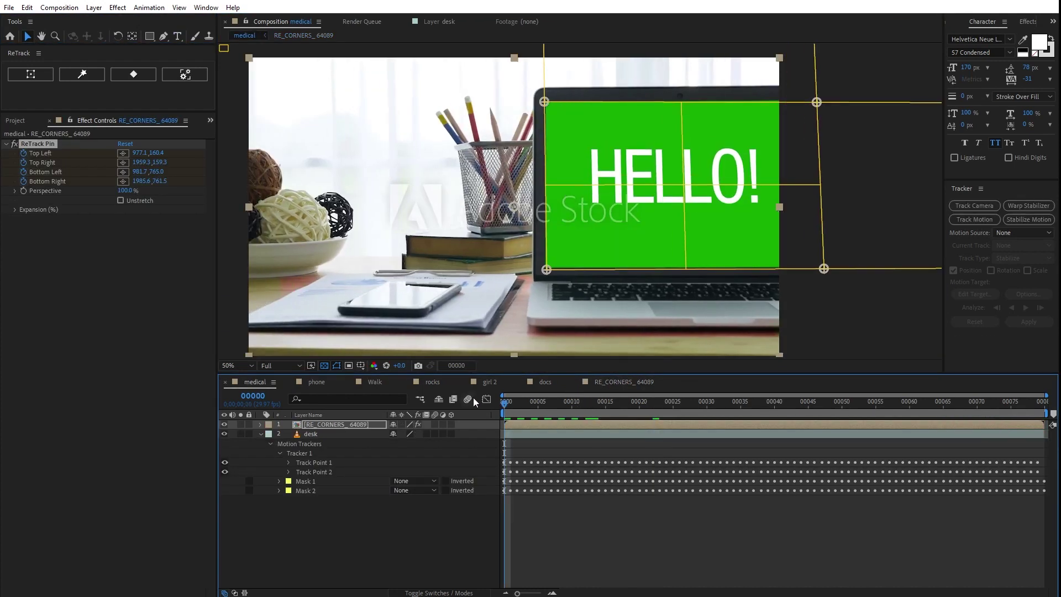
key("space")
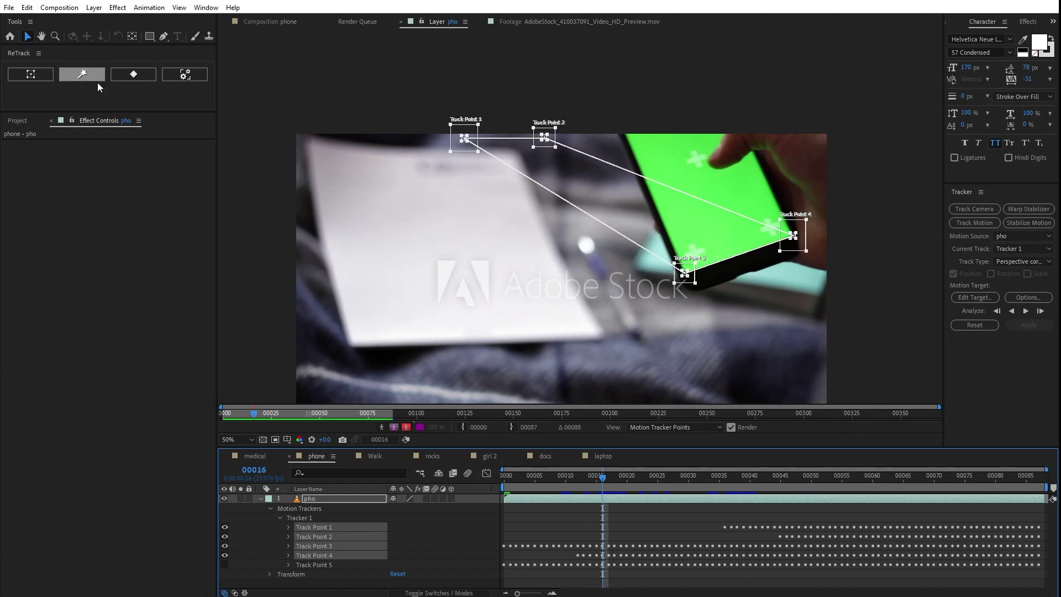
Auto-rebuild the phone tracker with Perspective, check frame 0, and close the prompt
left_click(82, 74)
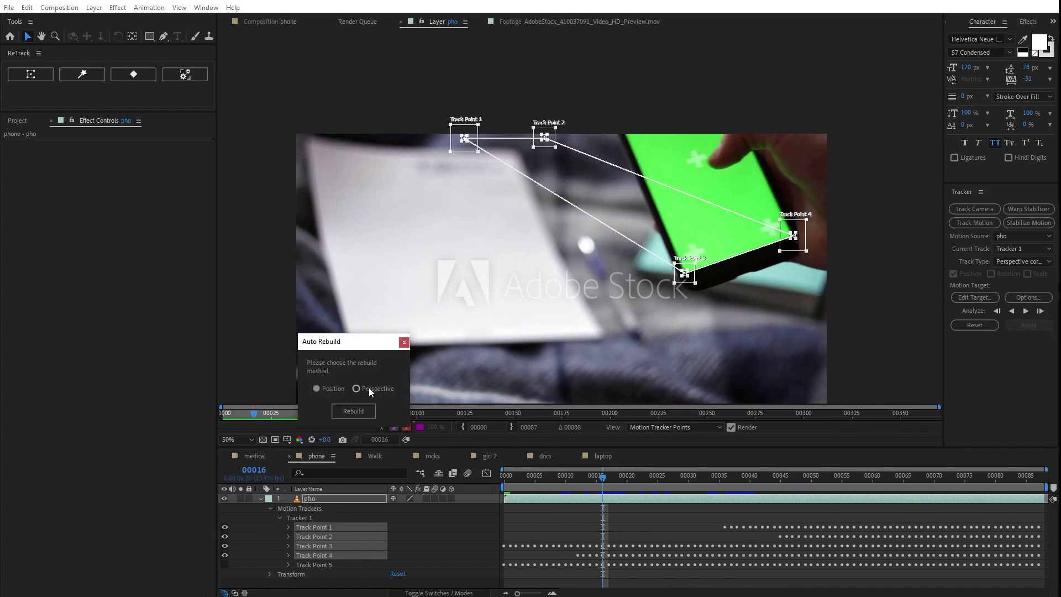
left_click(369, 387)
left_click(350, 412)
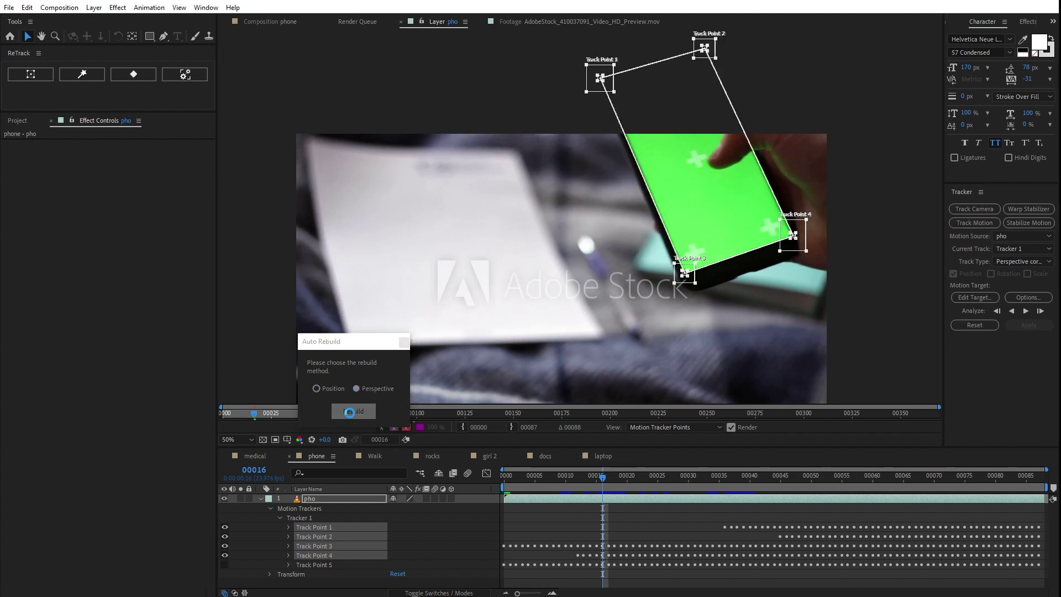
left_click_drag(603, 478, 504, 479)
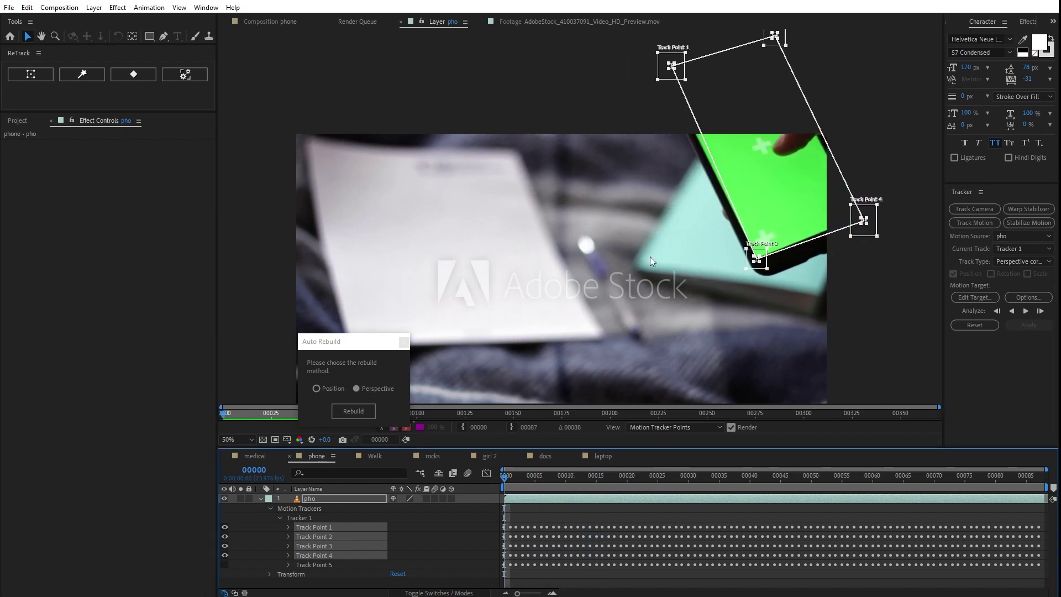
left_click(404, 341)
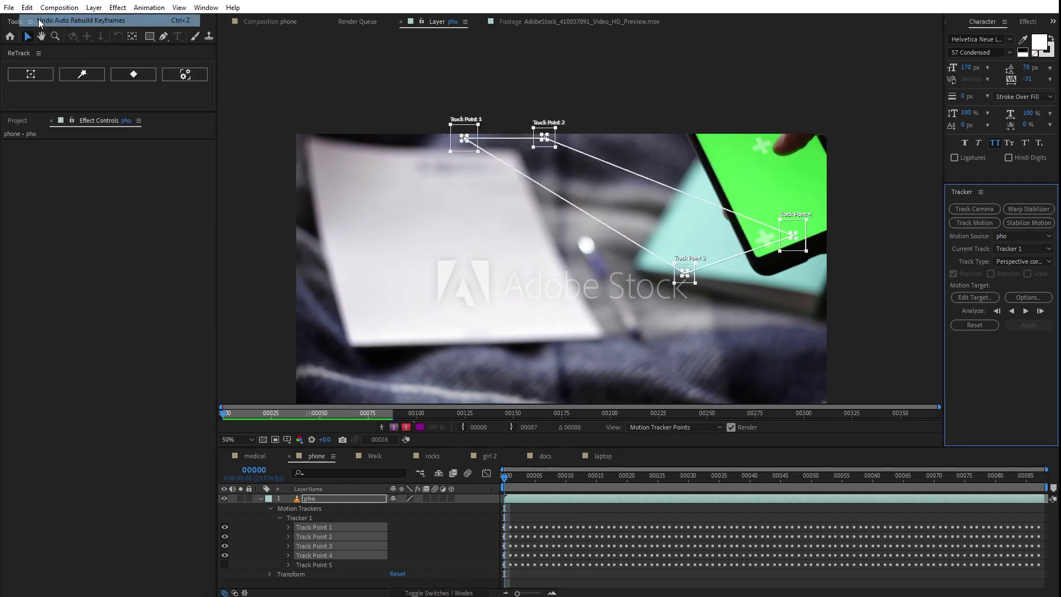
Make Track Point 5 visible and add it to the selected track points
left_click_drag(617, 476, 798, 477)
left_click(225, 564)
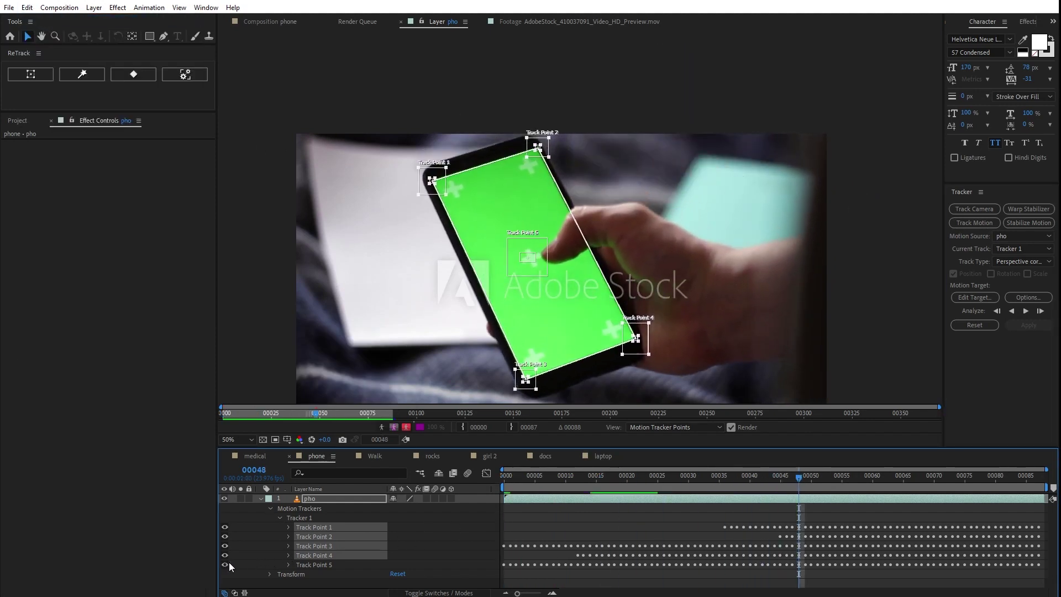
mouse_move(740, 473)
left_mouse_down()
mouse_move(669, 489)
mouse_move(708, 486)
left_mouse_up()
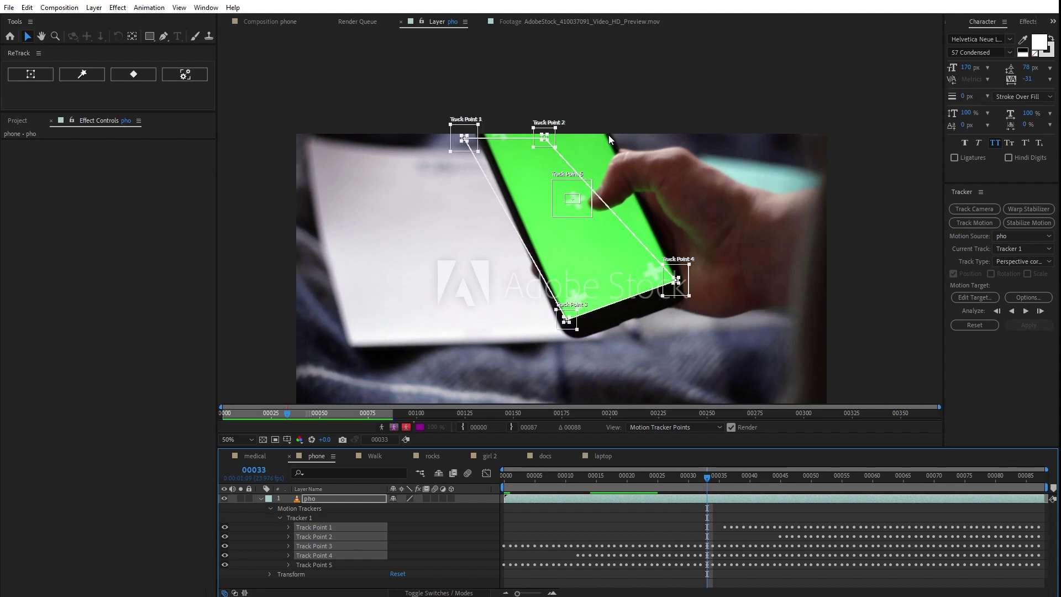
left_click(332, 565, "shift")
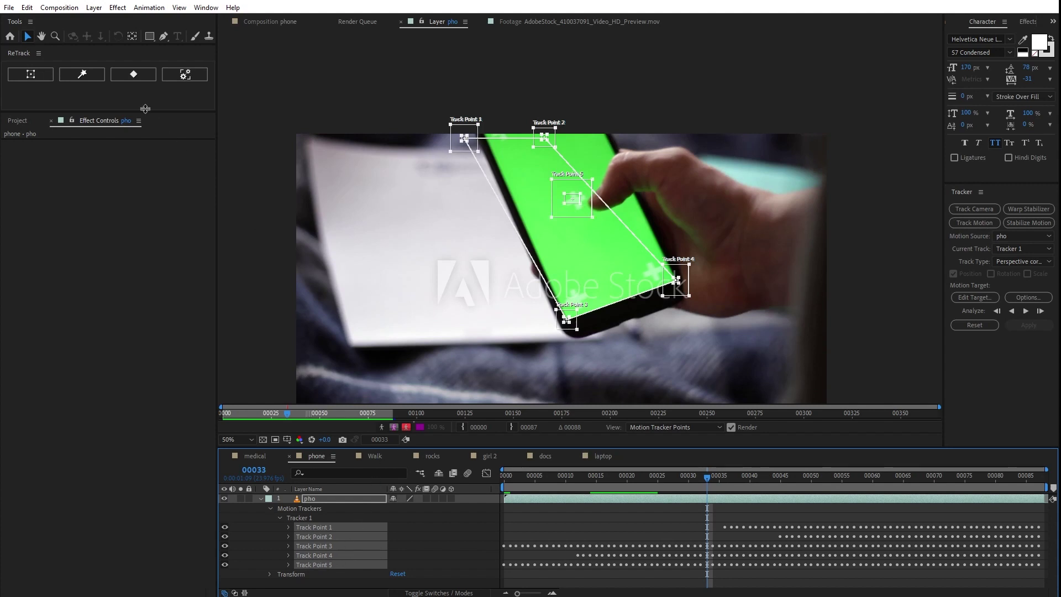
Perspective-rebuild Track Points 1–5 and return to the first frame
left_click(92, 80)
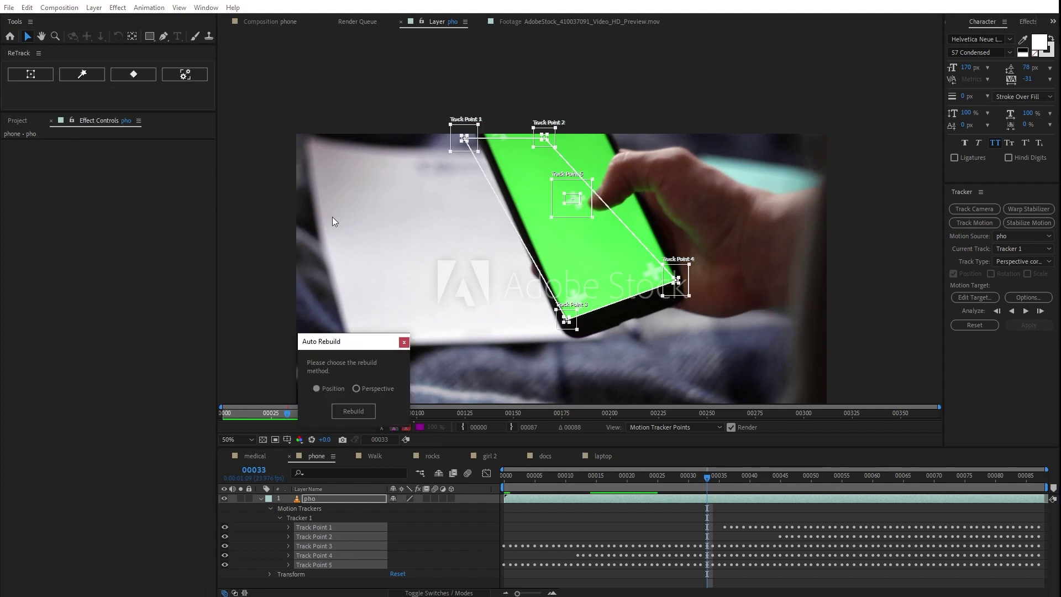
left_click(381, 389)
left_click(364, 411)
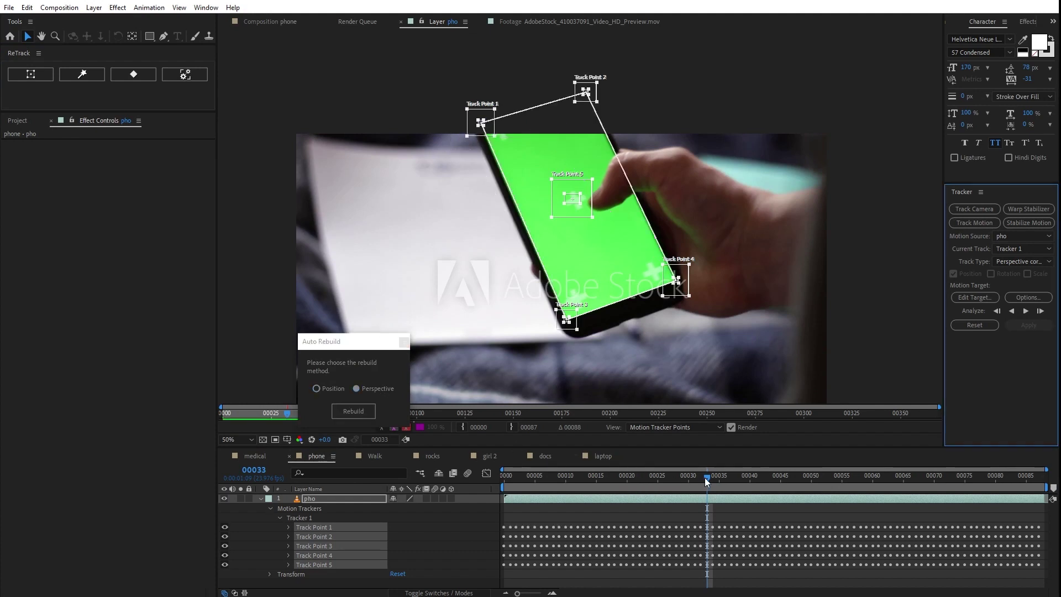
left_click_drag(707, 477, 502, 477)
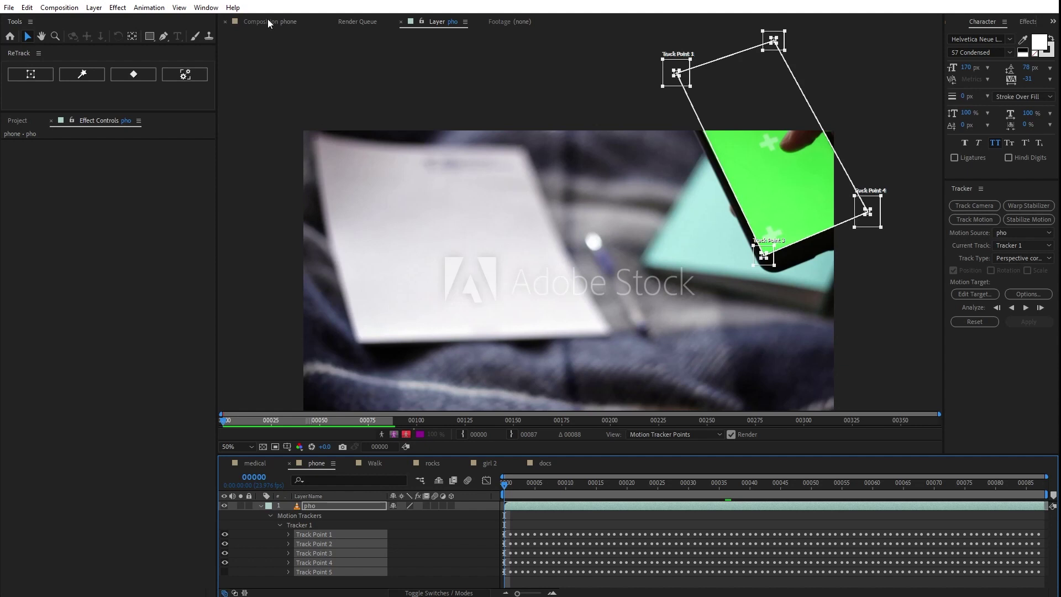
Start a Retrack session in the phone composition at frame 51
left_click(270, 21)
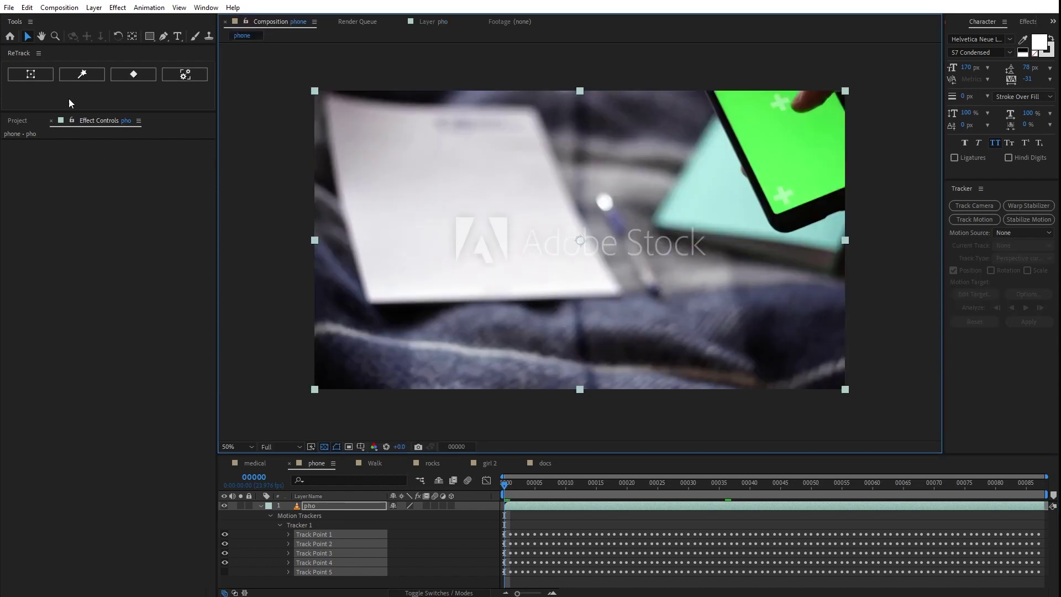
left_click(33, 74)
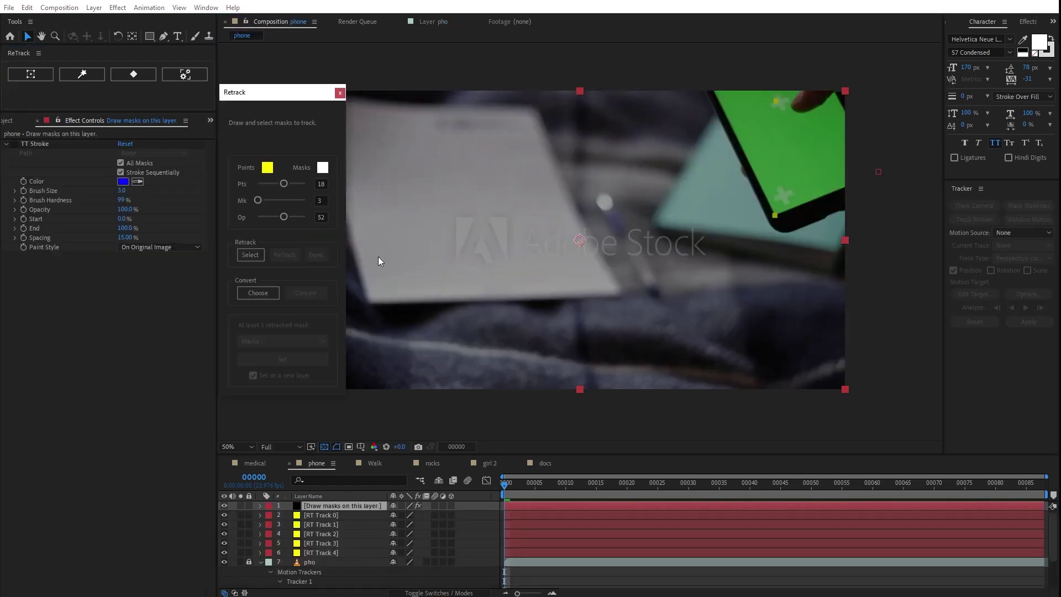
left_click_drag(511, 492, 818, 499)
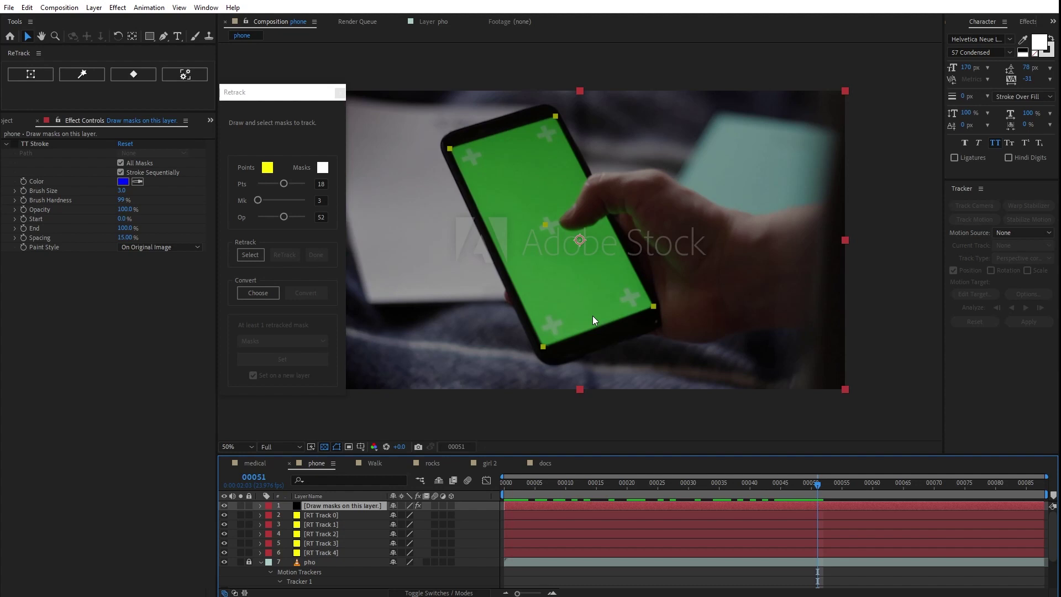
Choose the phone's four corner points, convert them to a mask, and check frames 48–51
left_click(255, 293)
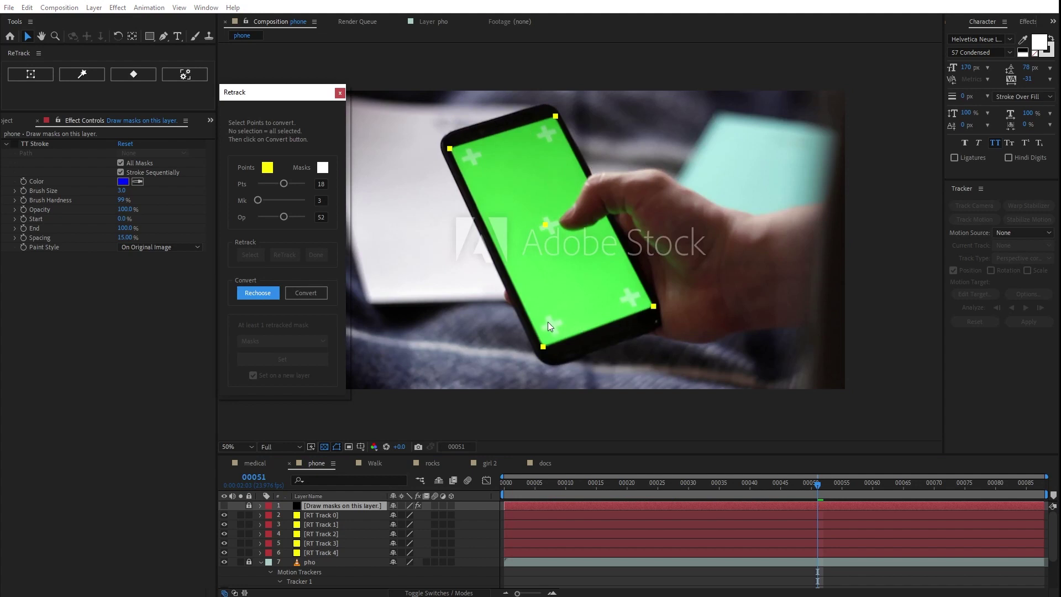
left_click(450, 147)
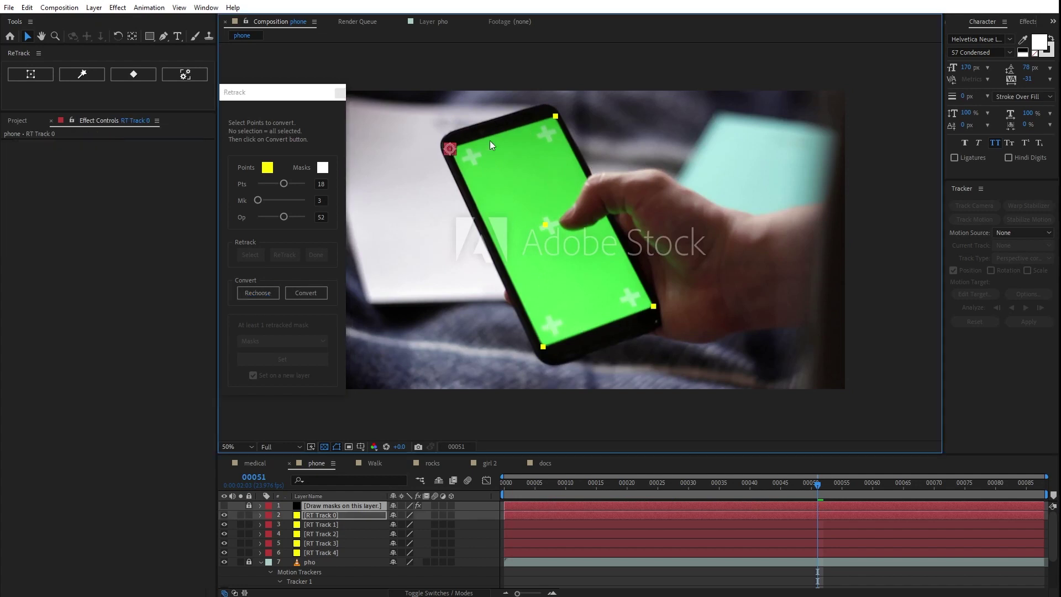
left_click(556, 116, "shift")
left_click(654, 306, "shift")
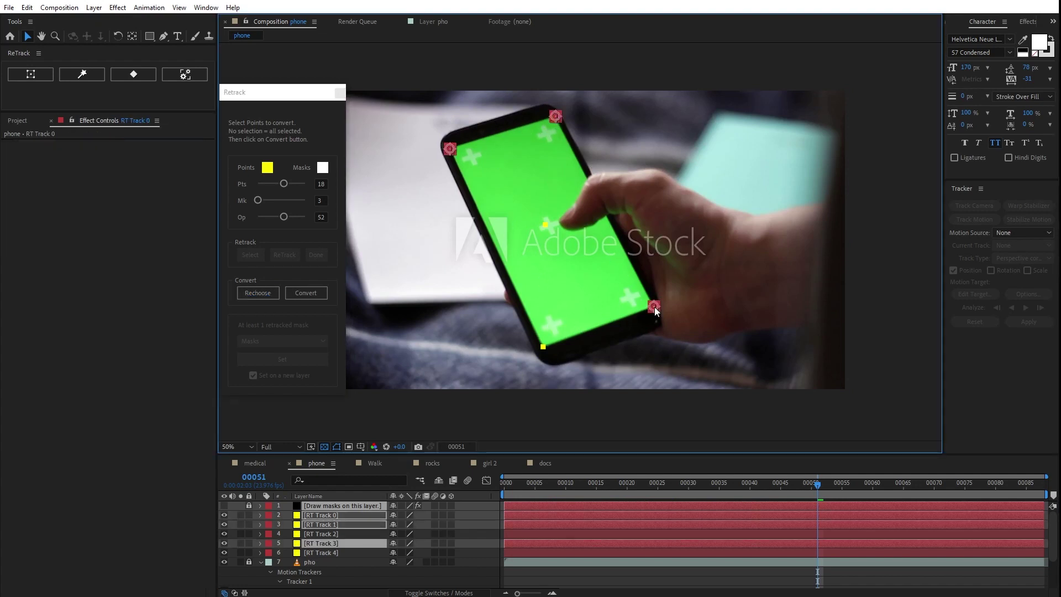
left_click(542, 347, "shift")
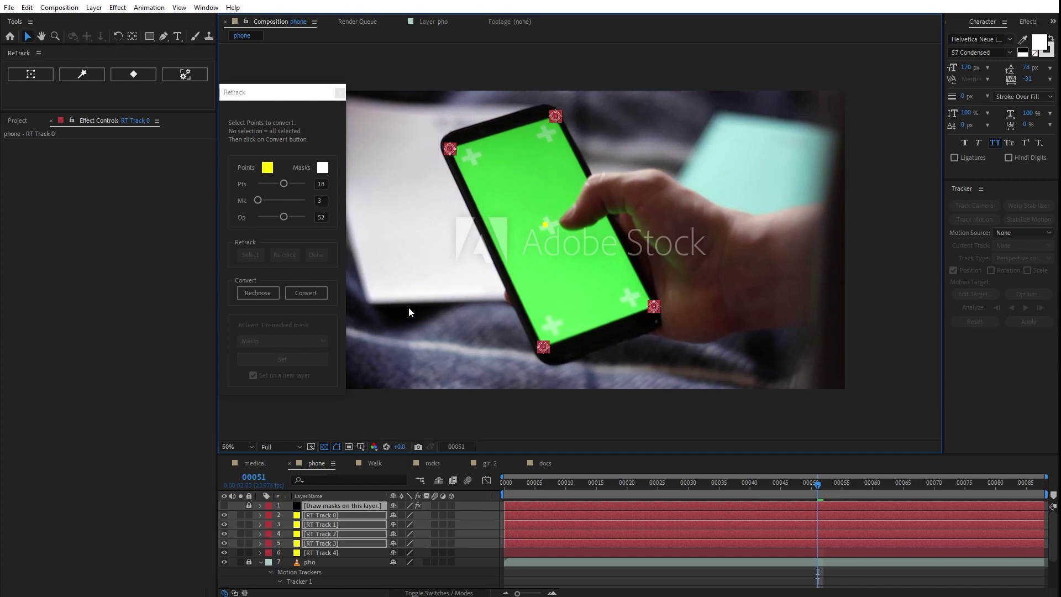
left_click(319, 292)
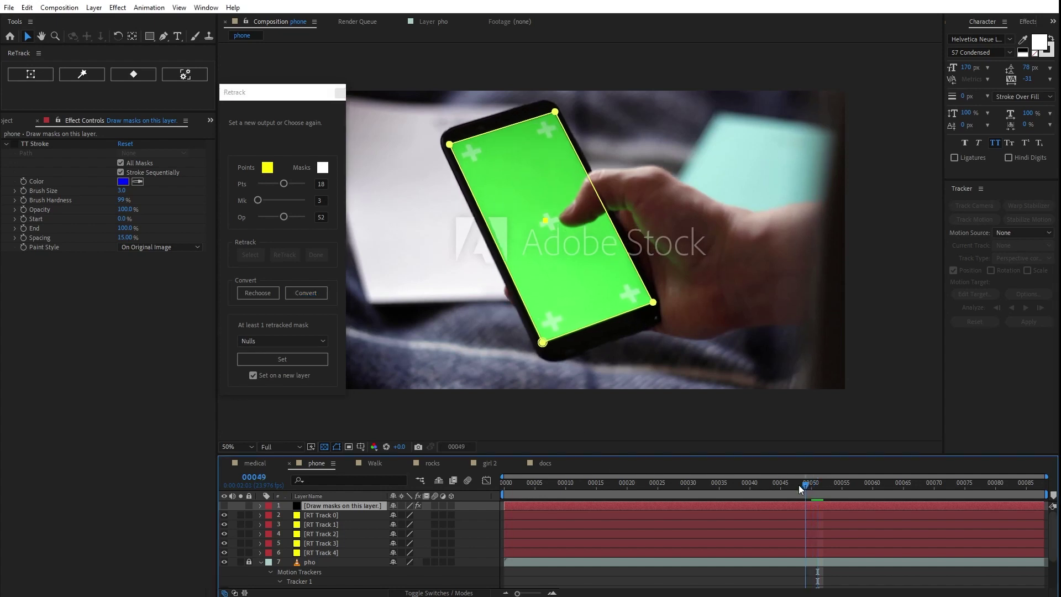
mouse_move(794, 486)
left_mouse_down()
mouse_move(622, 493)
mouse_move(824, 492)
mouse_move(806, 492)
left_mouse_up()
left_click(297, 338)
Output a Corner Pin layer and swap its precomp's Checkerboard for a 4-Color Gradient
left_click(294, 363)
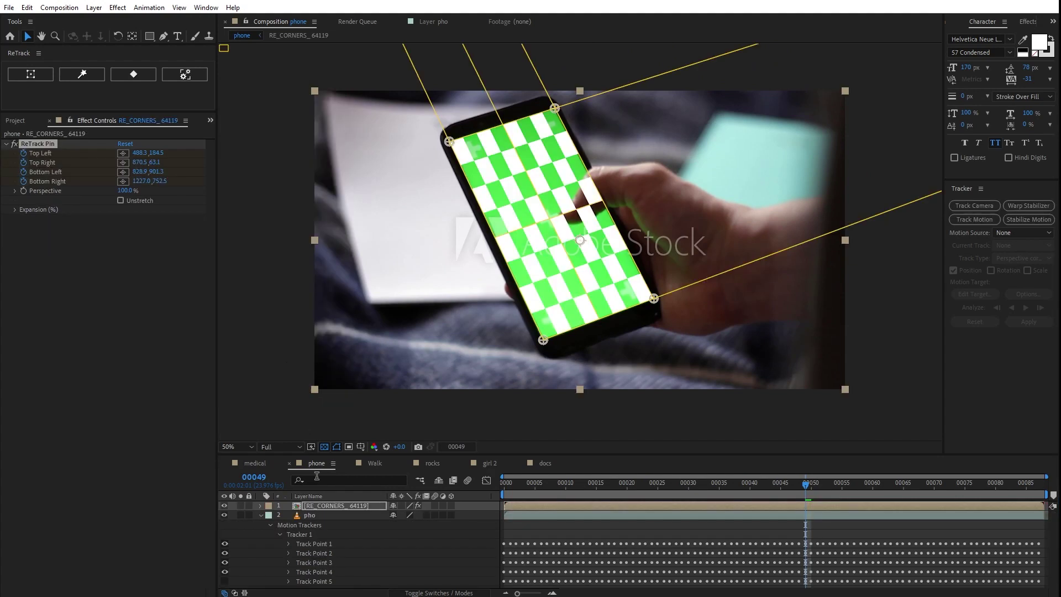
double_click(330, 506)
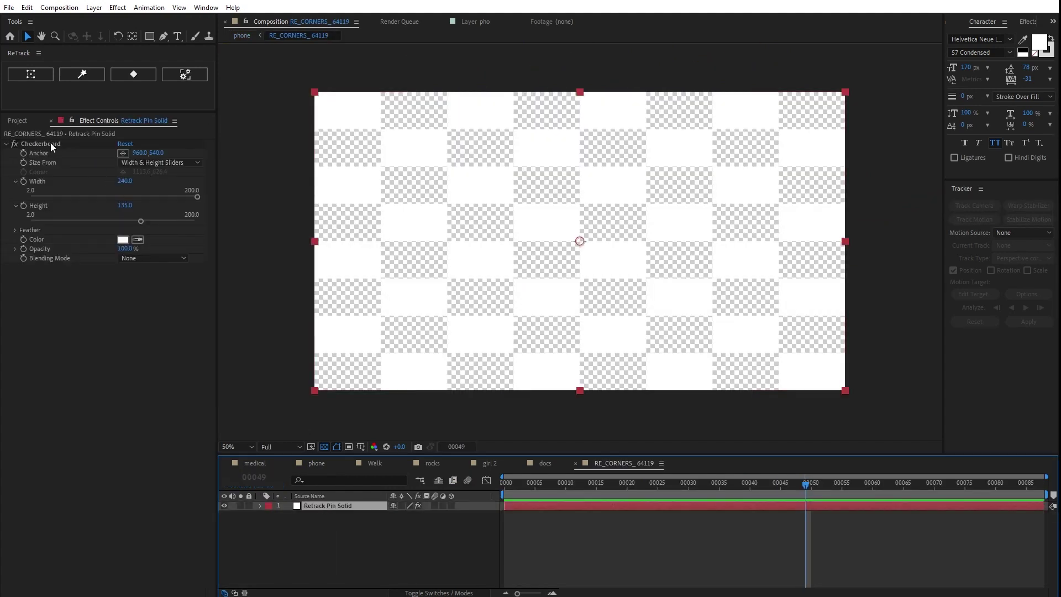
left_click(50, 142)
key("Delete")
right_click(53, 153)
left_click(227, 307)
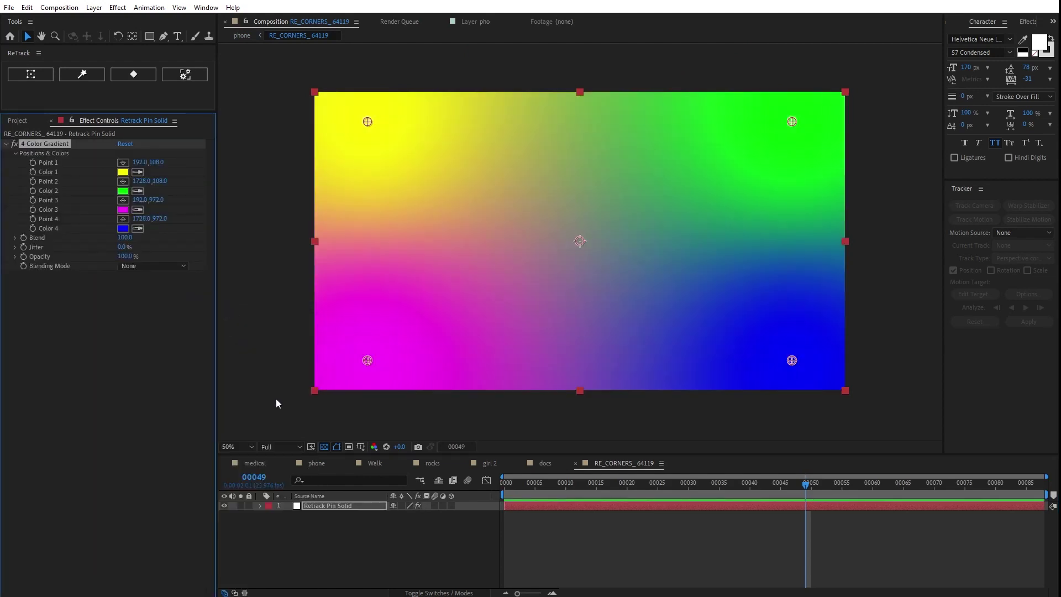
left_click(317, 463)
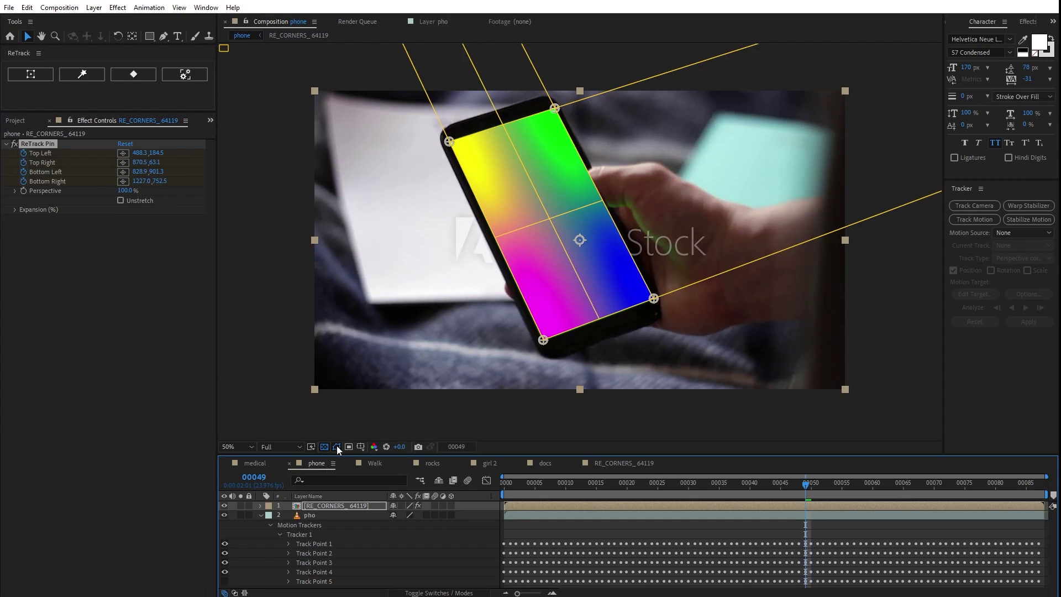
Duplicate the pho layer, key its green with Keylight at Clip Black 64, and preview
left_click(330, 516)
key("ctrl+d")
right_click(98, 173)
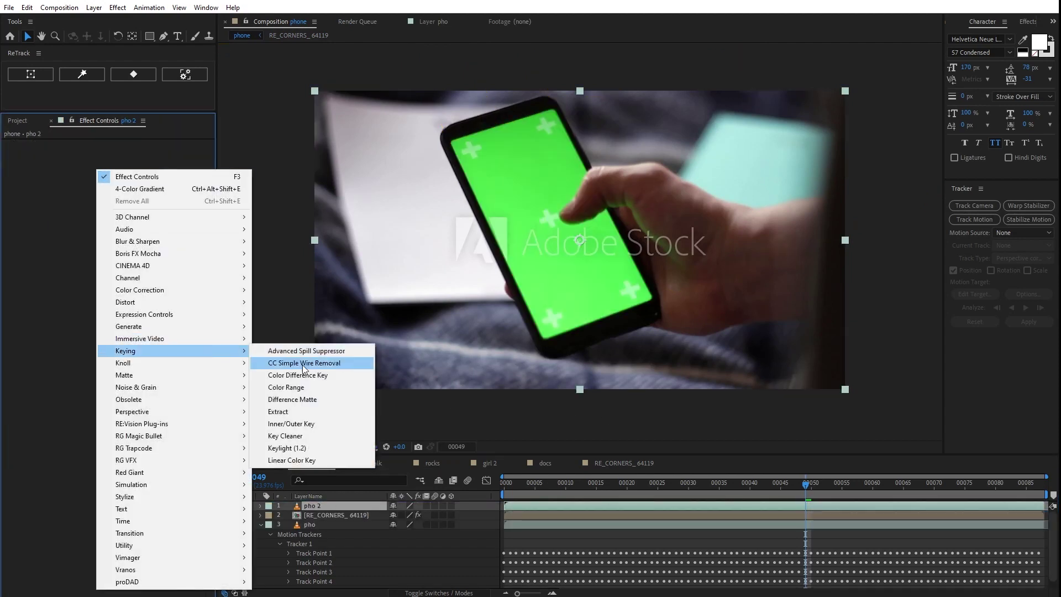
left_click(323, 448)
left_click(137, 214)
left_click(477, 181)
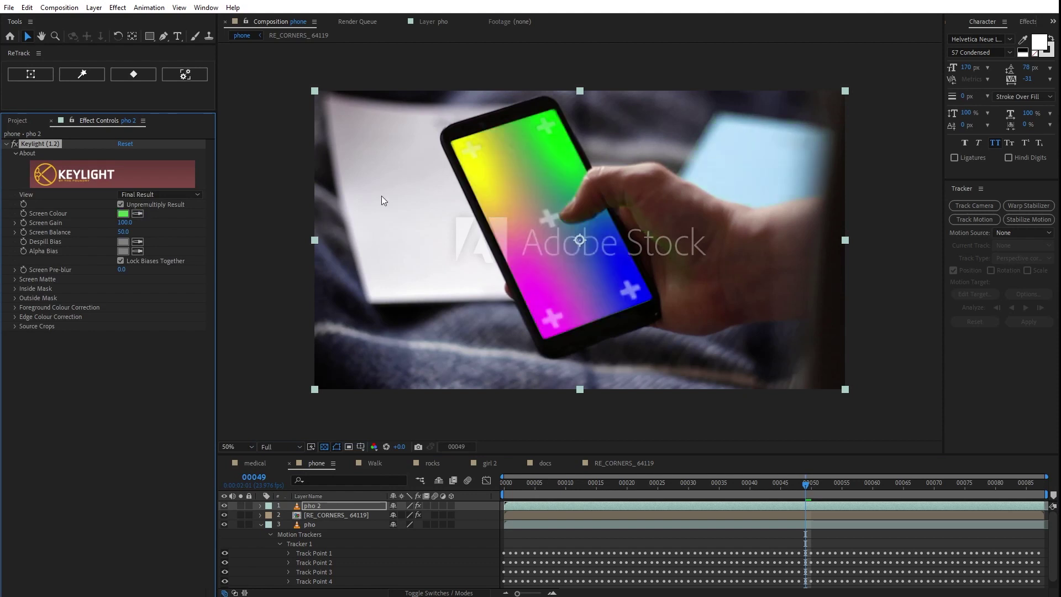
left_click(15, 279)
left_click_drag(122, 288, 165, 288)
key("space")
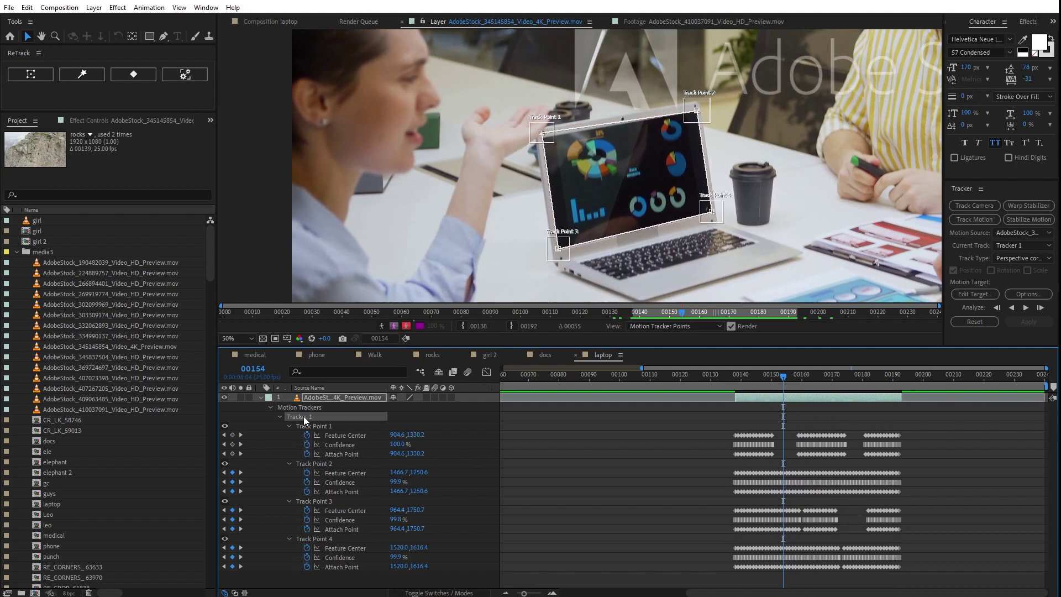
Auto-rebuild the laptop tracker's keyframes using the Perspective method
left_click(83, 74)
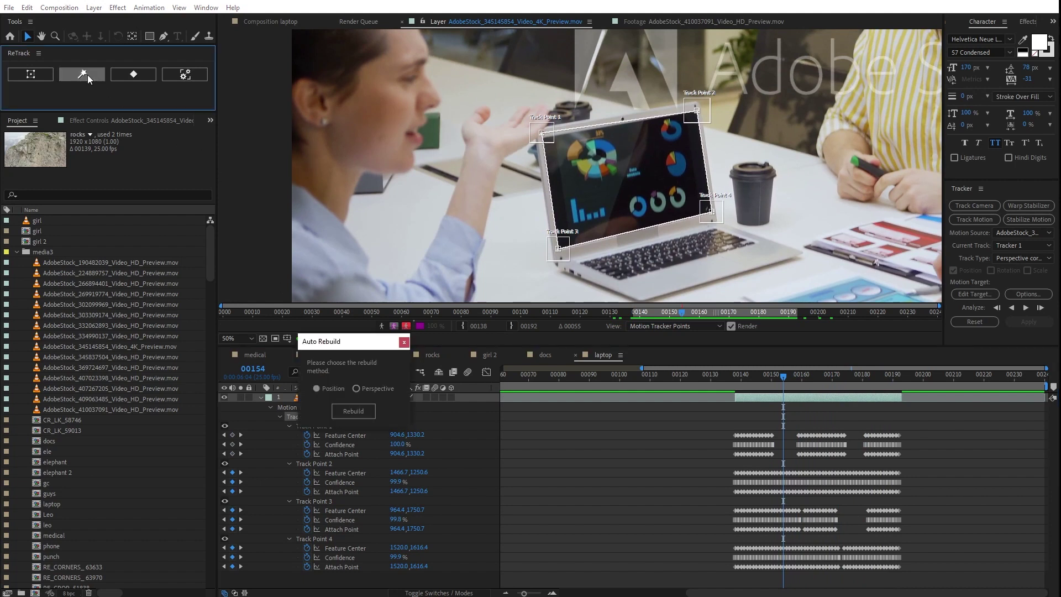
left_click(378, 389)
left_click(360, 410)
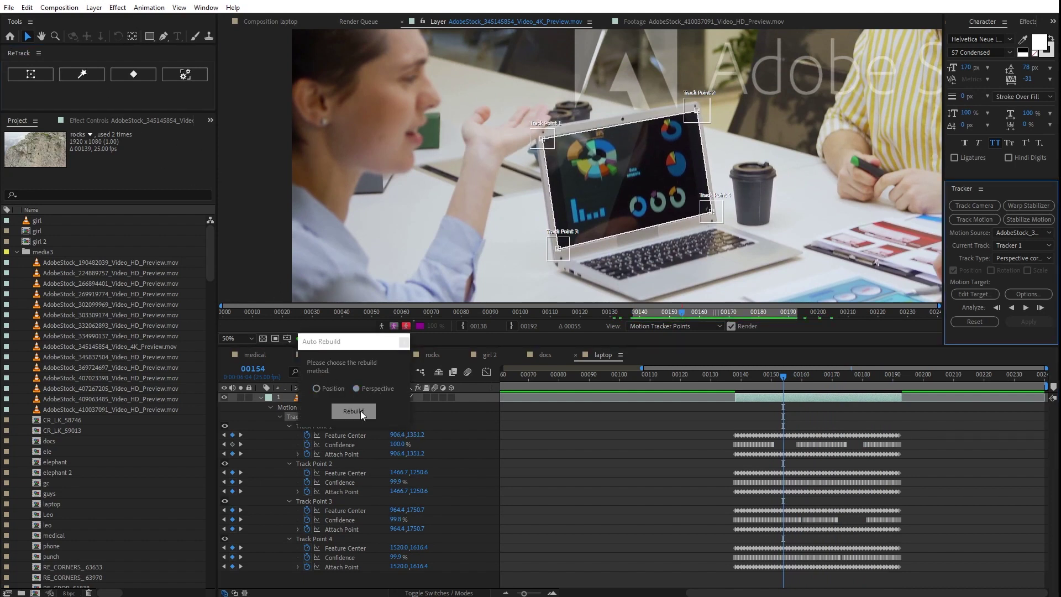
mouse_move(755, 377)
left_mouse_down()
mouse_move(794, 384)
mouse_move(780, 386)
left_mouse_up()
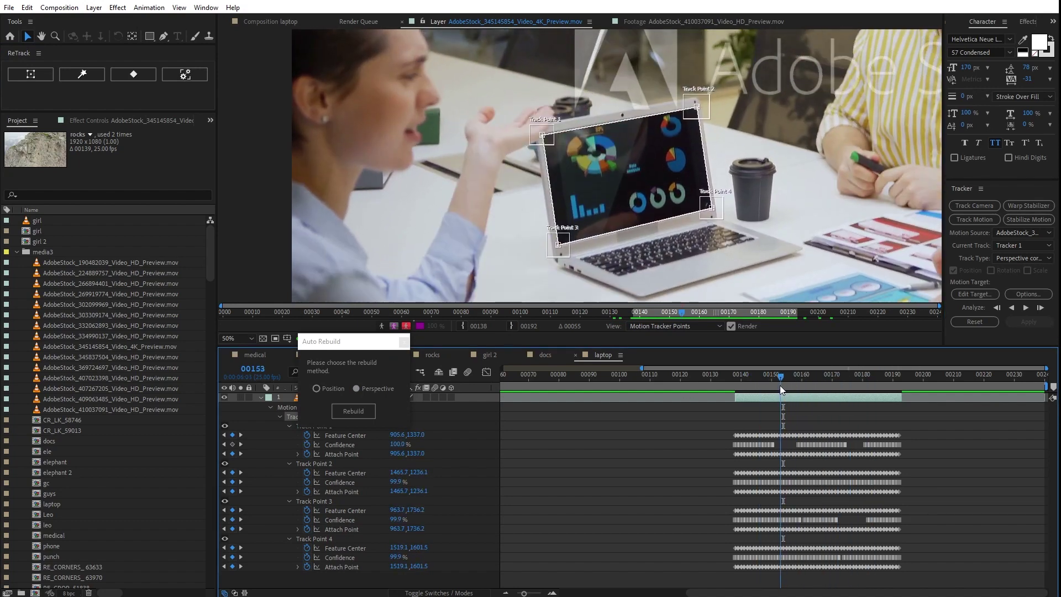
left_click(405, 342)
Select Track Point 1 on the laptop corner, zoom in, and open its keyframe actions
left_click(553, 144)
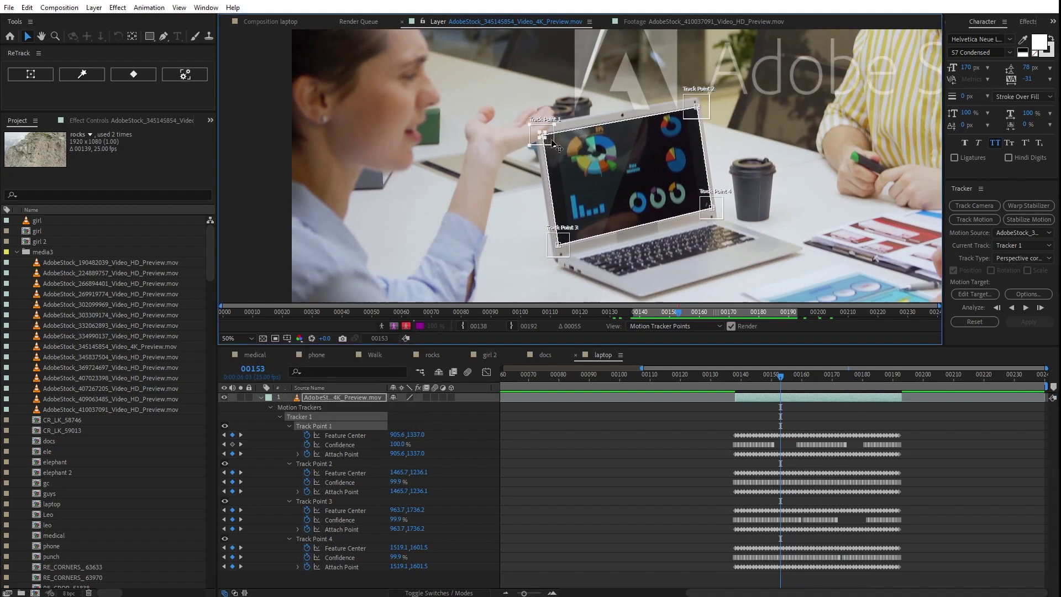
scroll(552, 141, "up", 2)
left_click(126, 71)
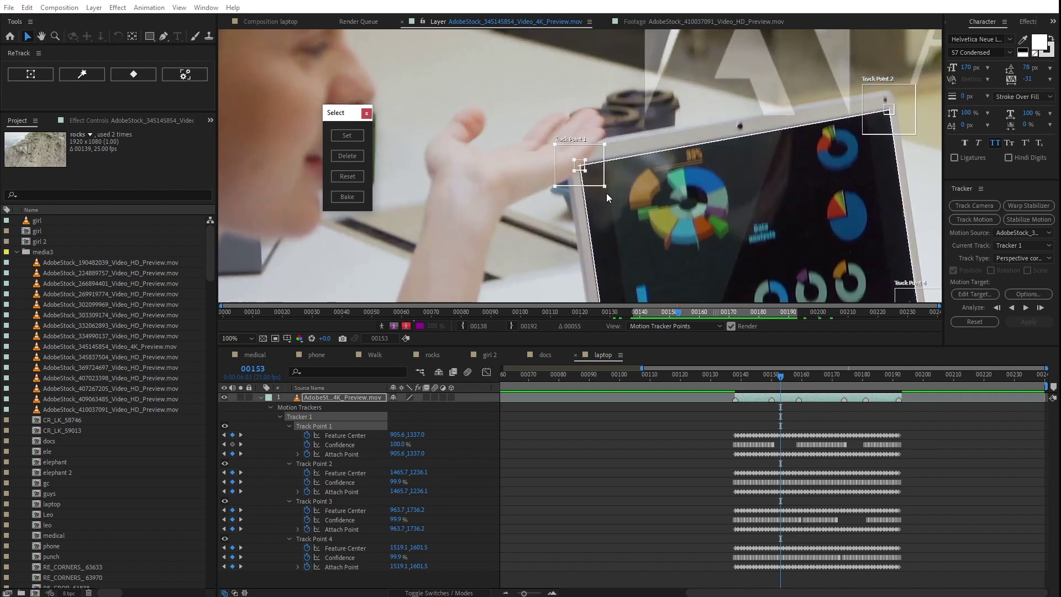
Nudge Track Point 1 onto the laptop's top-left corner, set it, and close the Select panel
left_click_drag(596, 180, 595, 178)
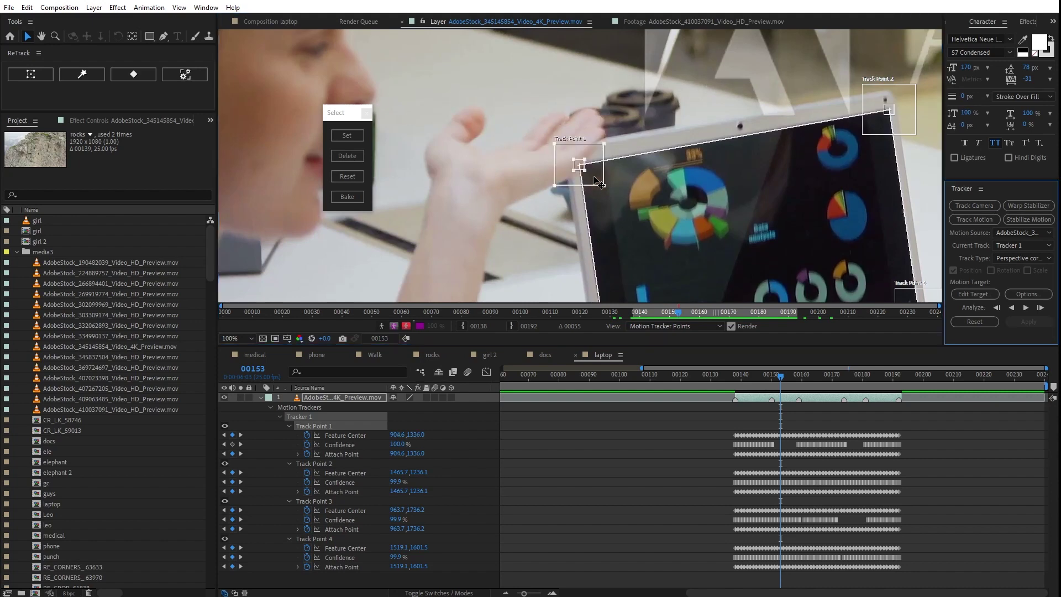
left_click(354, 135)
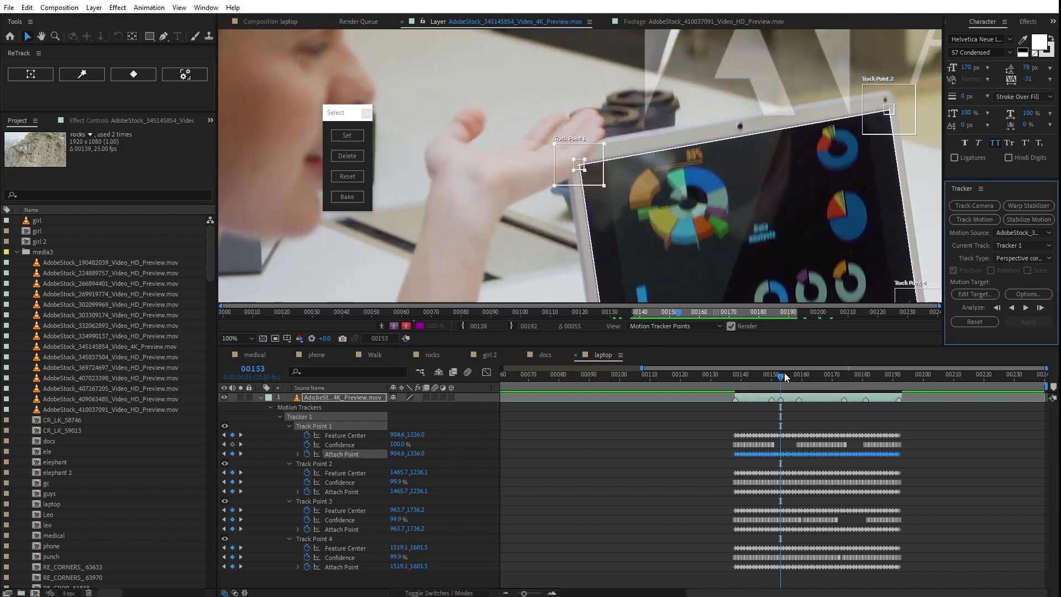
mouse_move(760, 375)
left_mouse_down()
mouse_move(810, 372)
mouse_move(780, 374)
left_mouse_up()
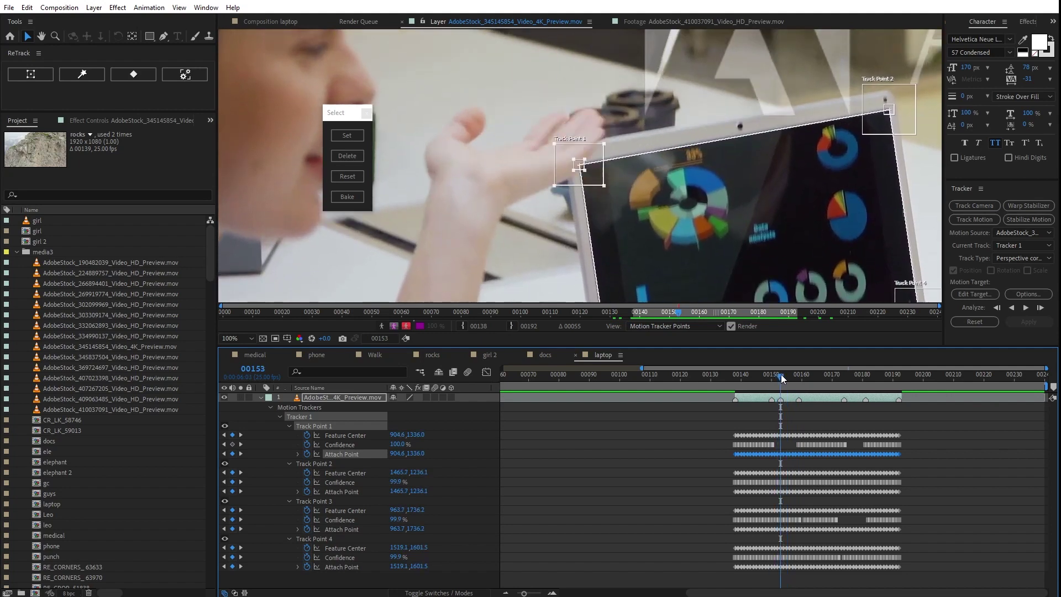
left_click(367, 112)
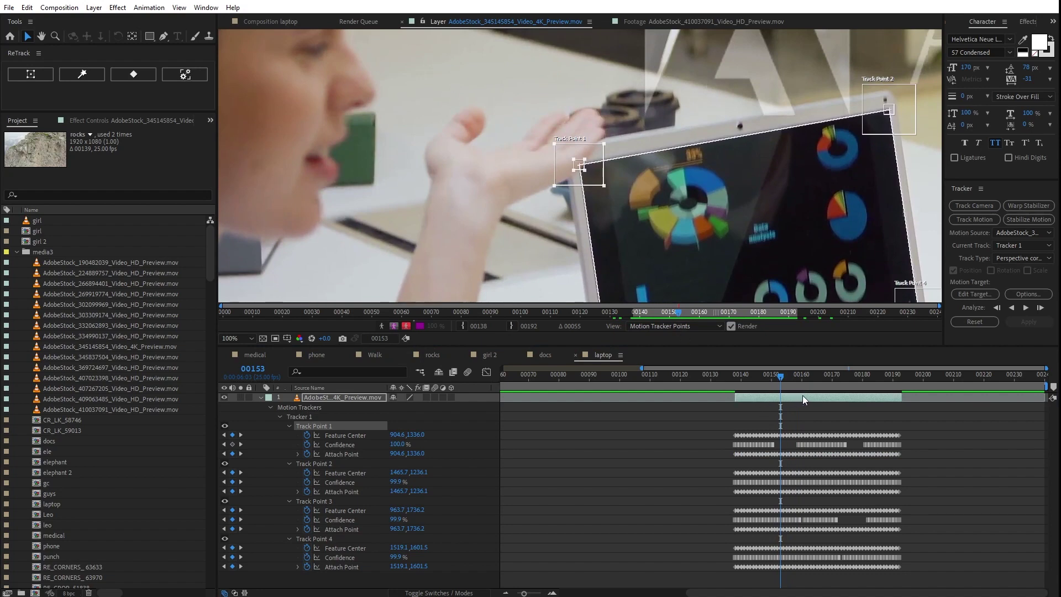
Slide the laptop footage earlier in time and select Track Point 1 for retracking
left_click_drag(803, 396, 622, 395)
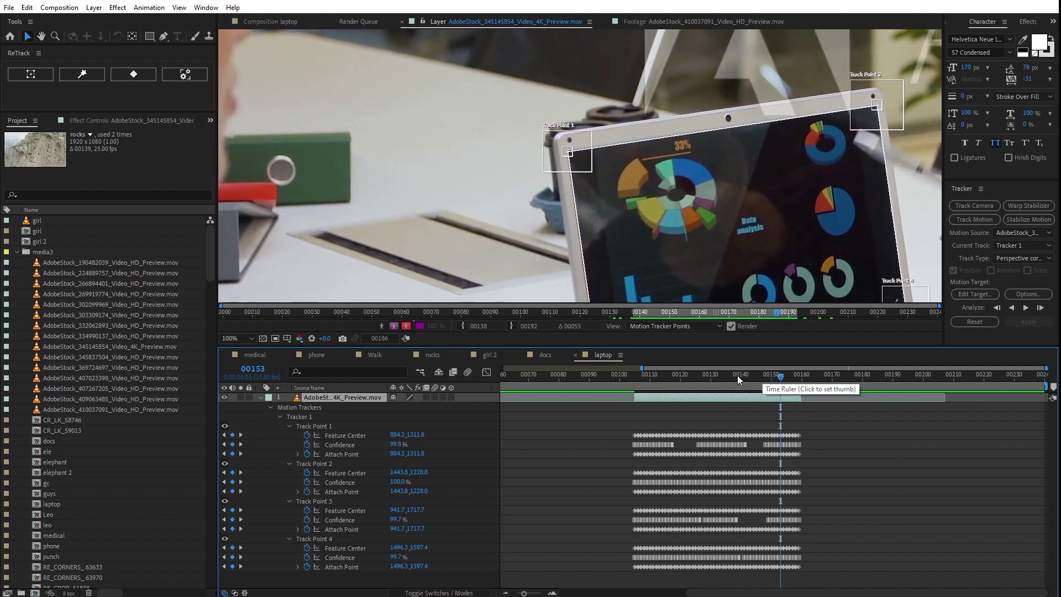
left_click(325, 429)
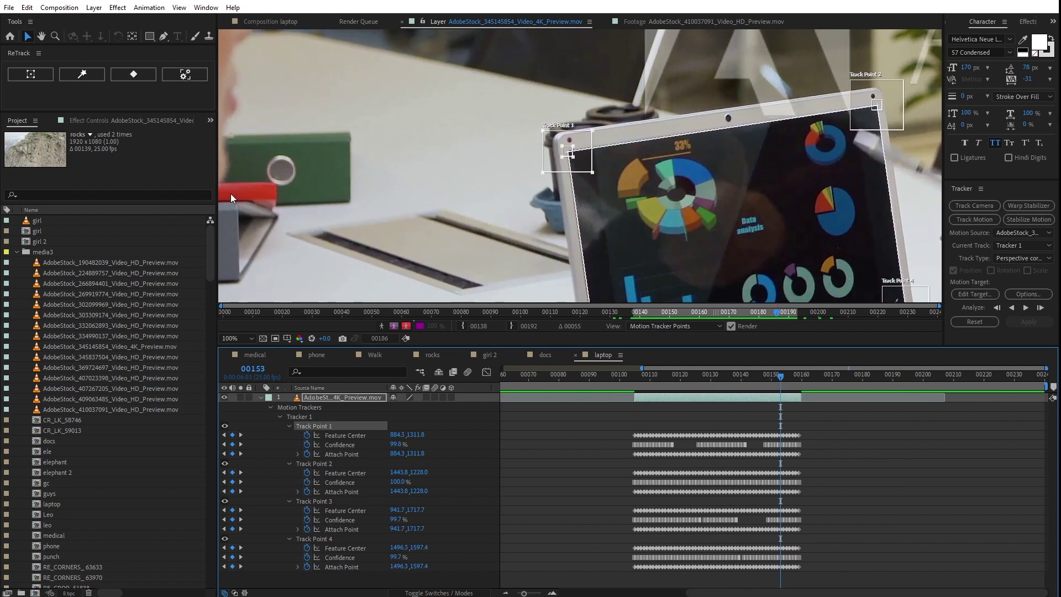
left_click(135, 74)
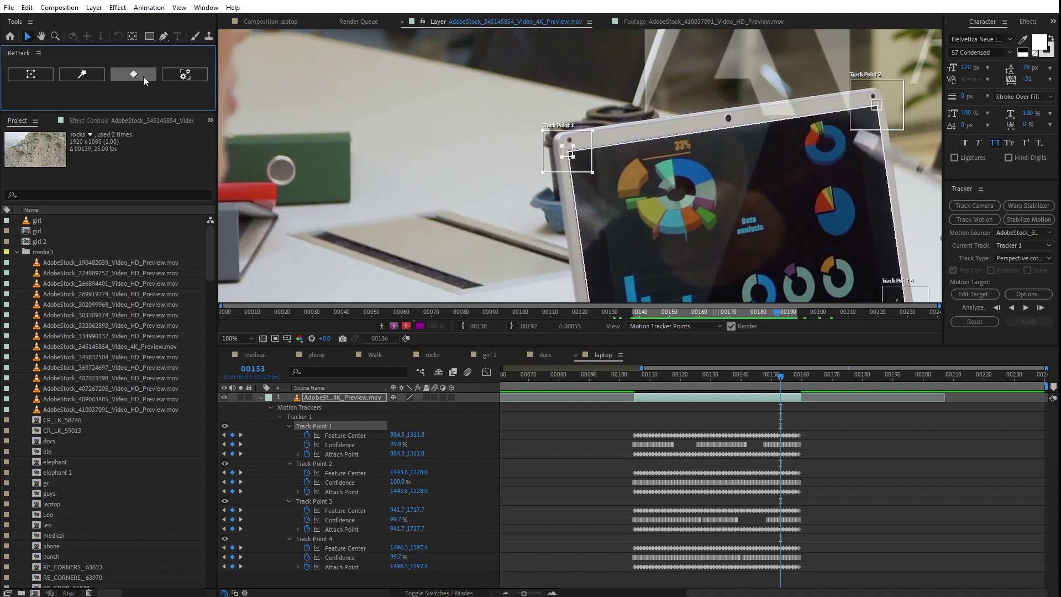
Re-place Track Point 1 up-left at frame 00120, set it, and scrub to verify
left_click(681, 381)
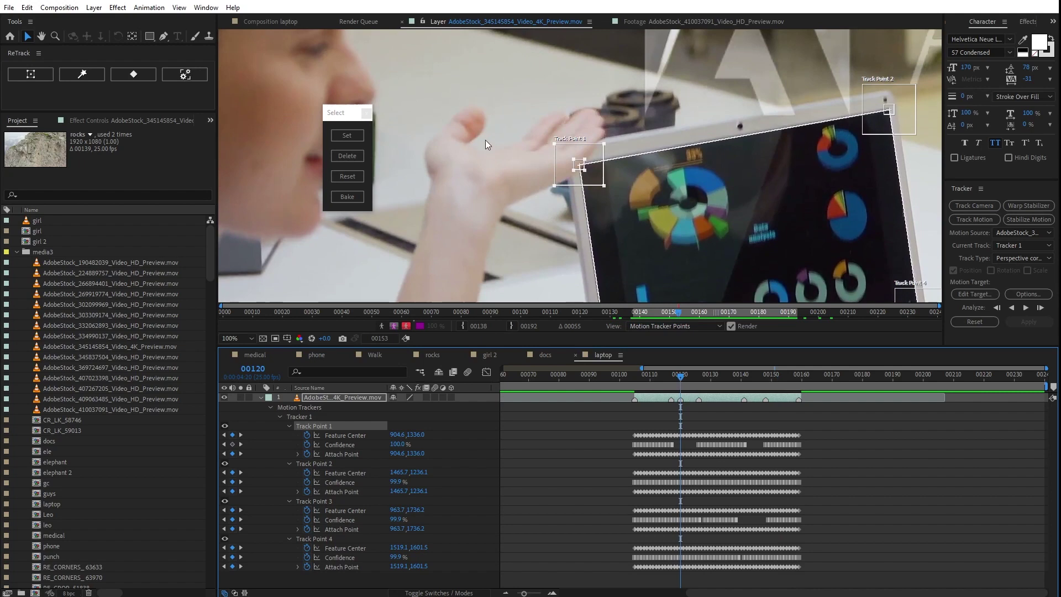
left_click_drag(562, 168, 513, 130)
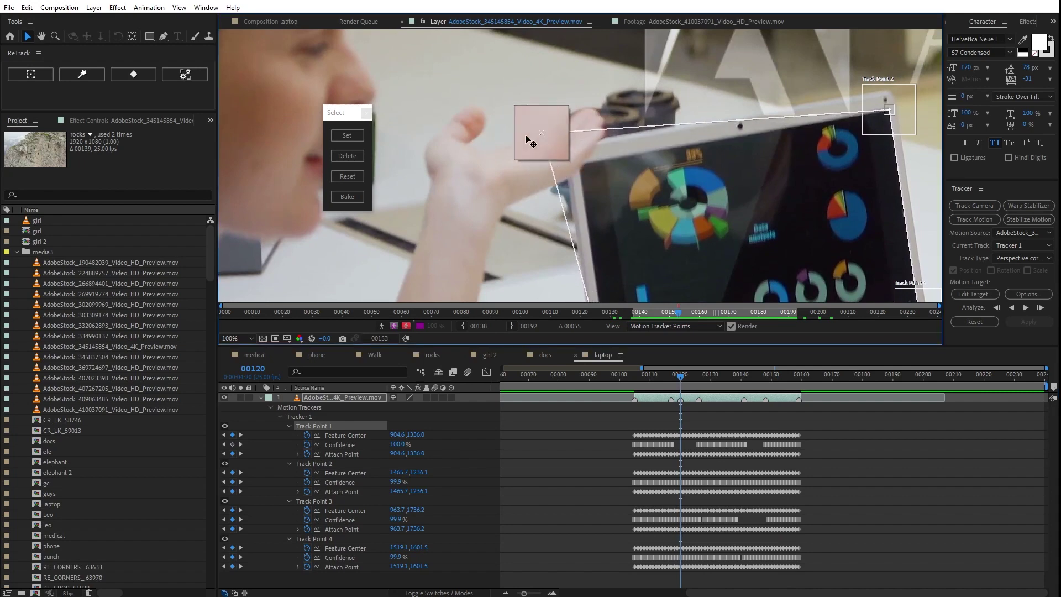
left_click(350, 138)
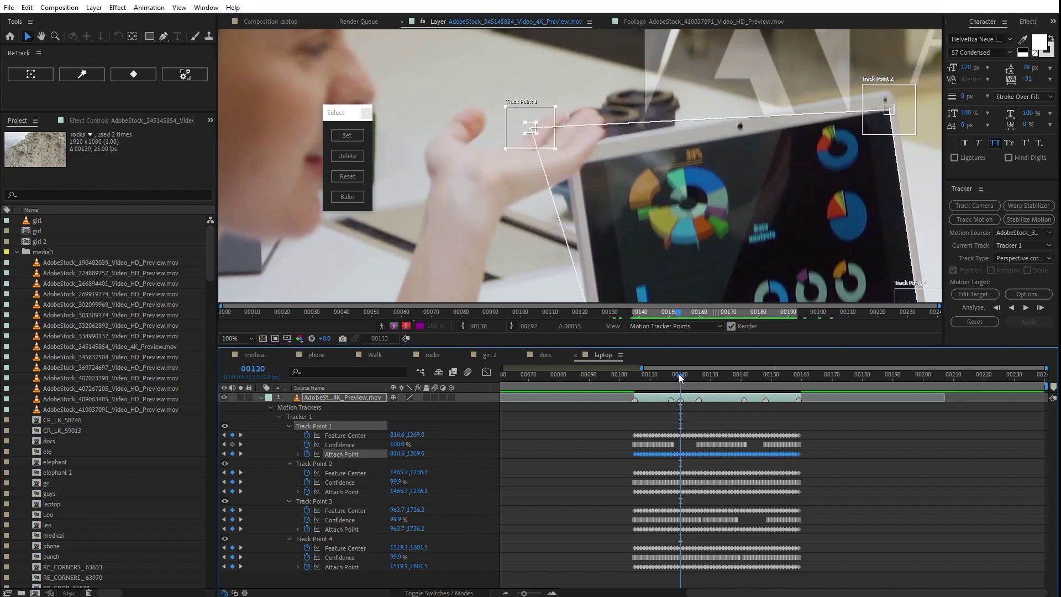
left_click(669, 374)
left_click_drag(669, 374, 683, 376)
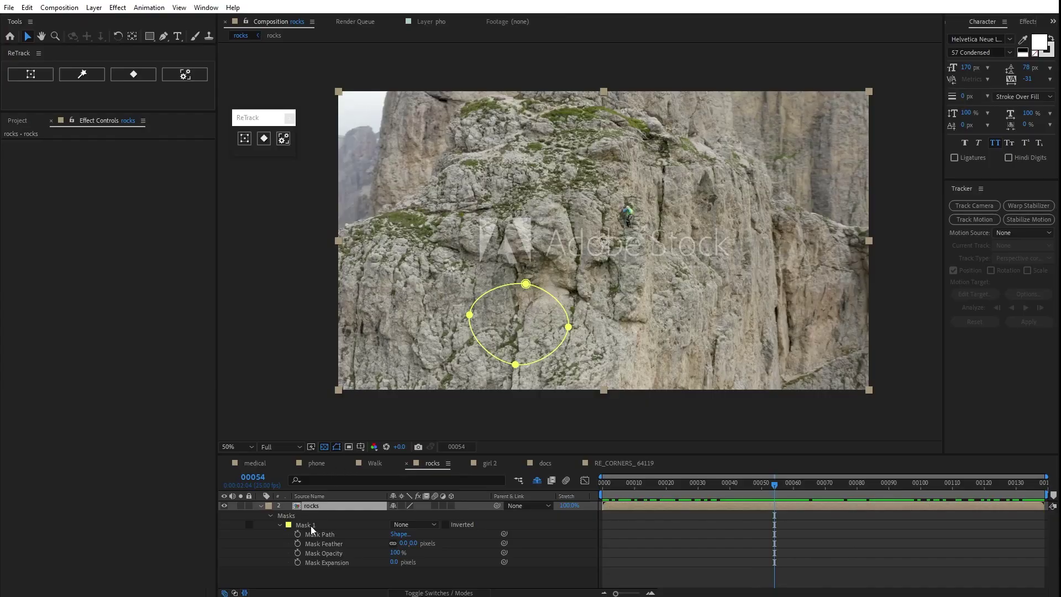
Select the rock wall's Mask 1 and set its tracking method to Perspective
left_click(311, 526)
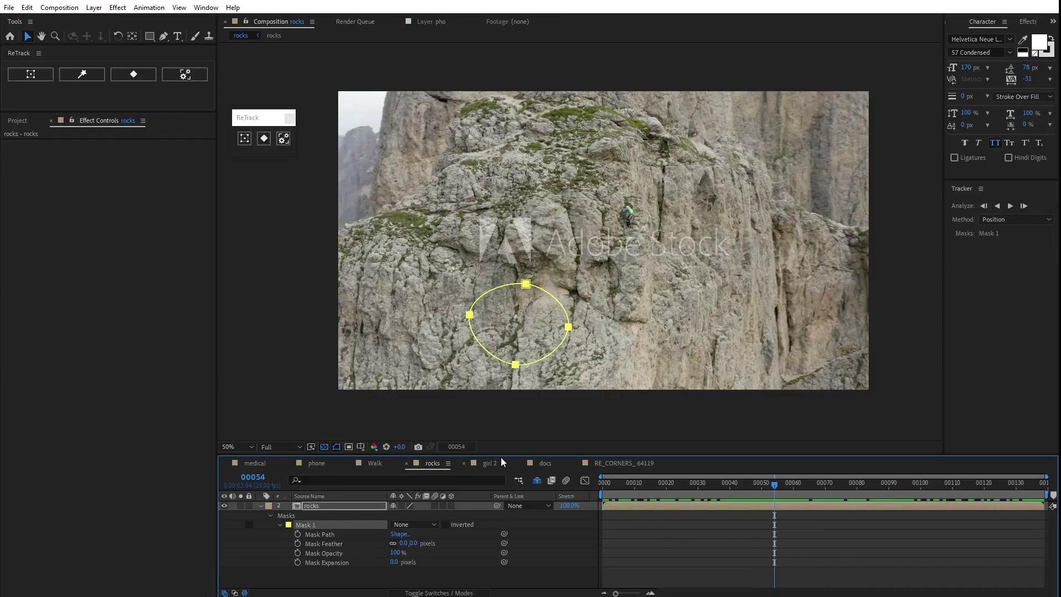
left_click(1015, 219)
left_click(972, 276)
Track the mask forward, then backward from frame 00054, and review it
left_click(1011, 207)
left_click(1015, 209)
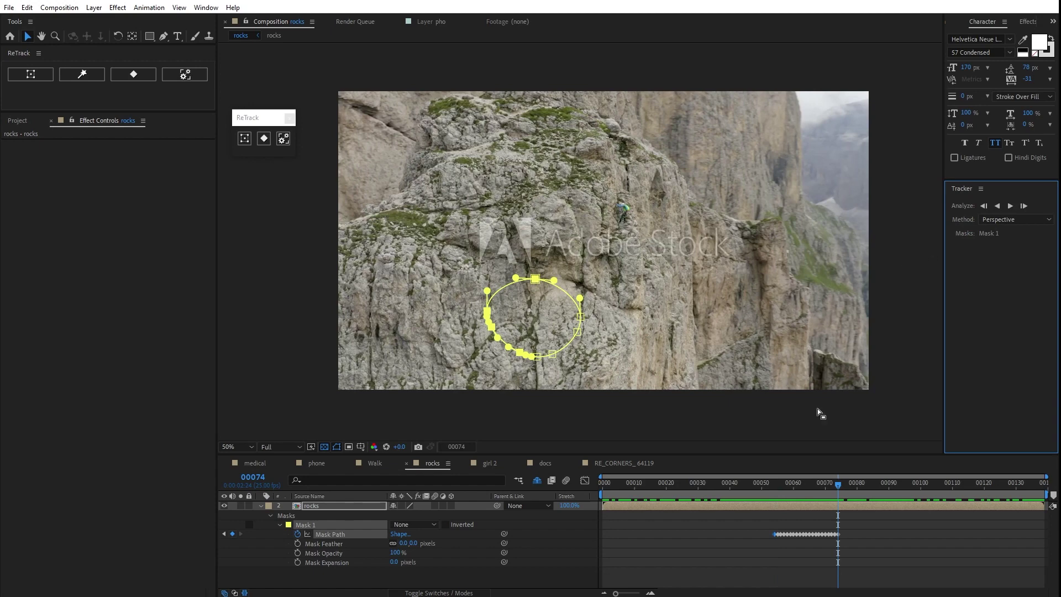
left_click_drag(839, 486, 774, 488)
left_click(999, 206)
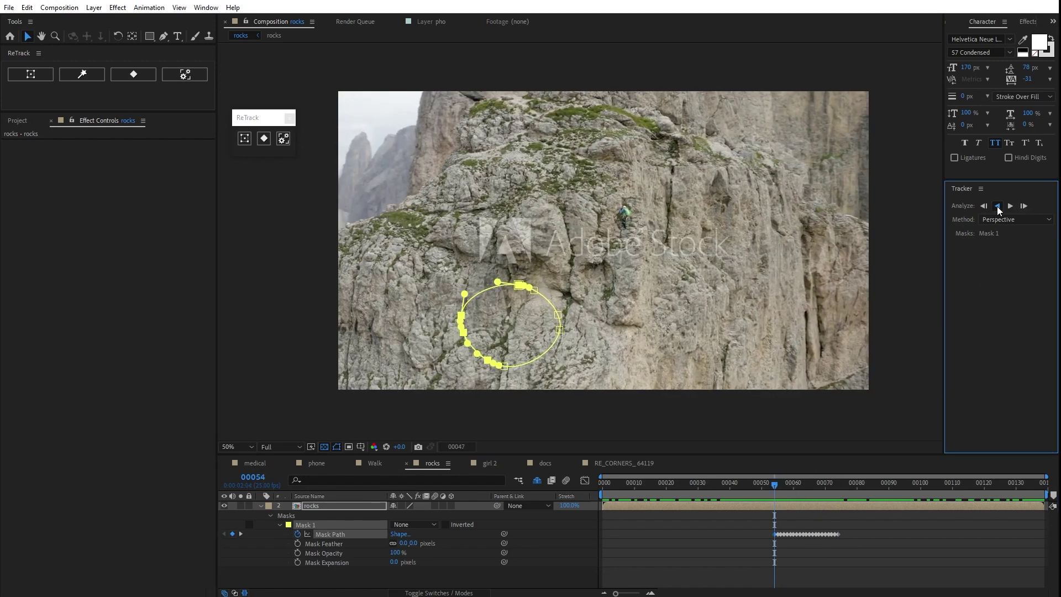
left_click(998, 207)
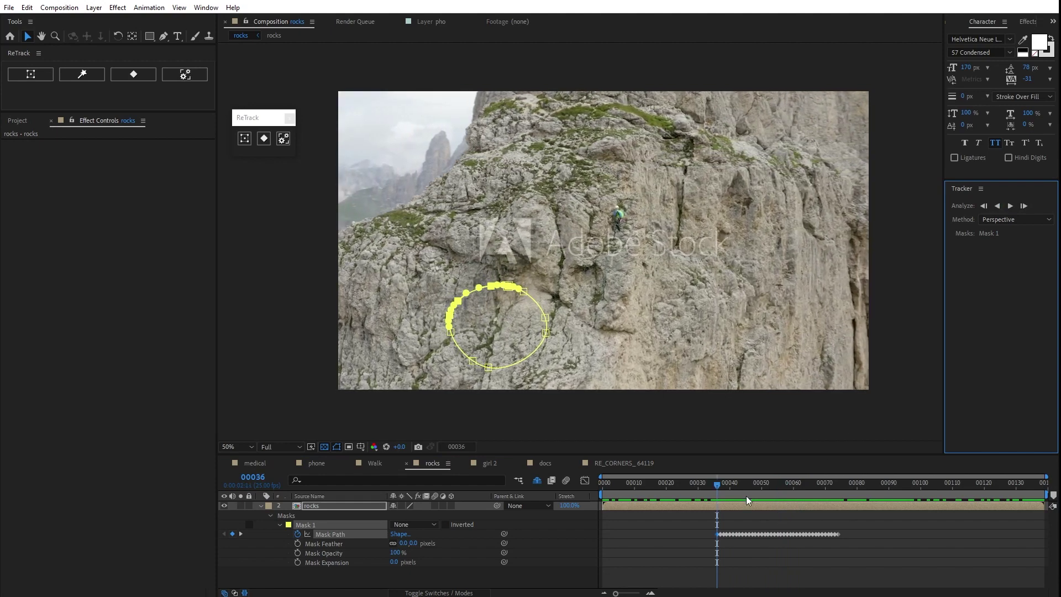
left_click_drag(712, 487, 773, 489)
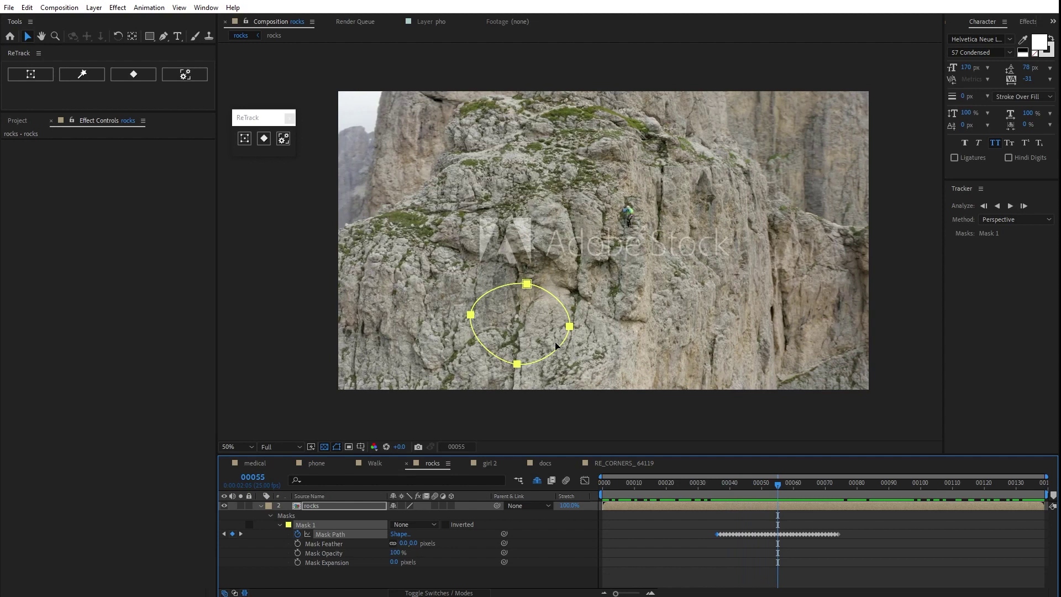
Load the perspective-tracked rock mask into ReTrack, review its points, and close Retrack
left_click(246, 138)
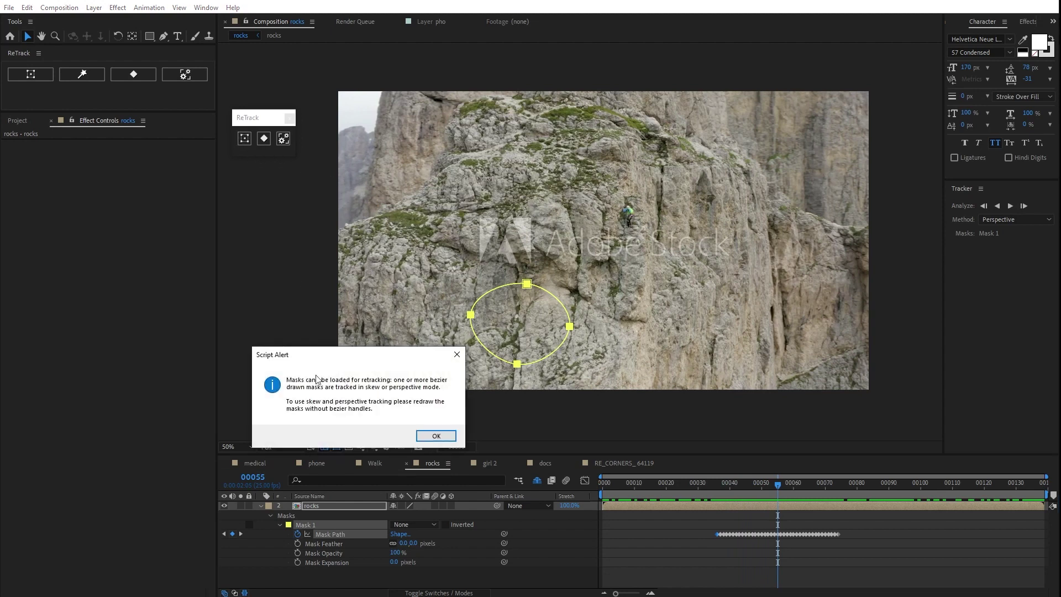
left_click(436, 436)
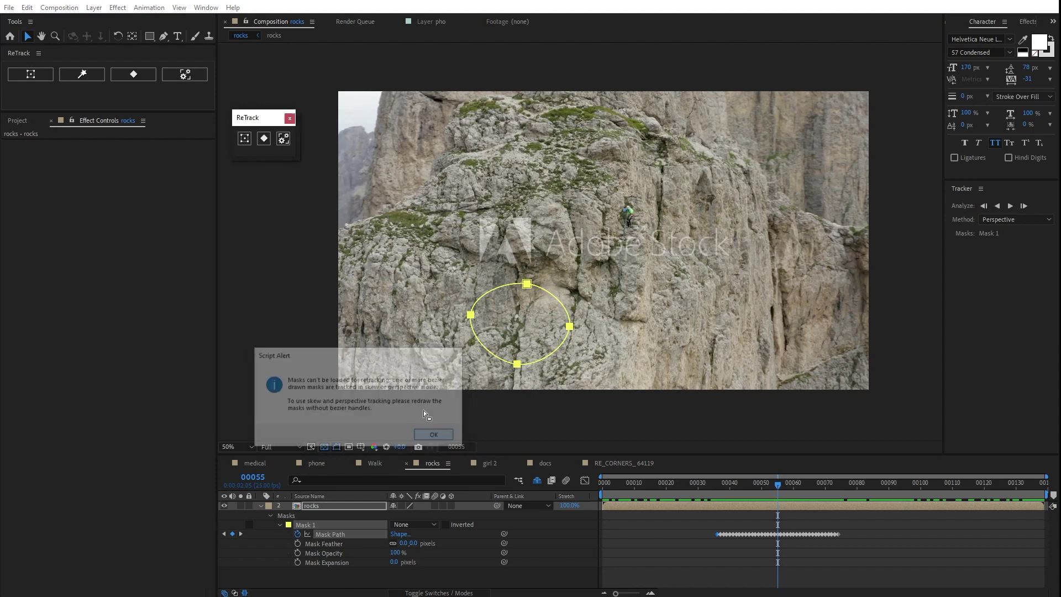
left_click(50, 76)
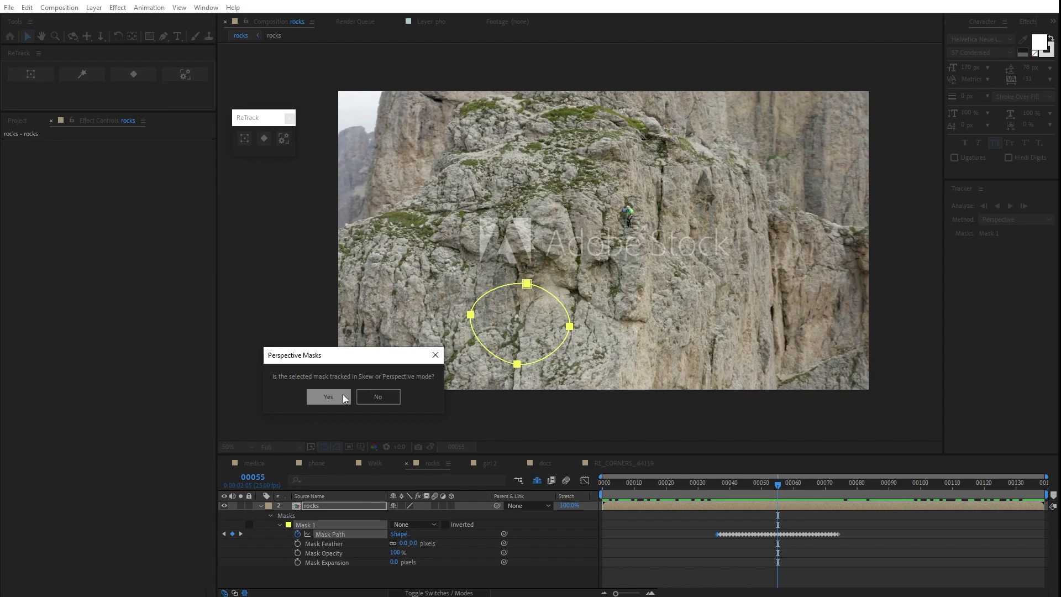
left_click(328, 397)
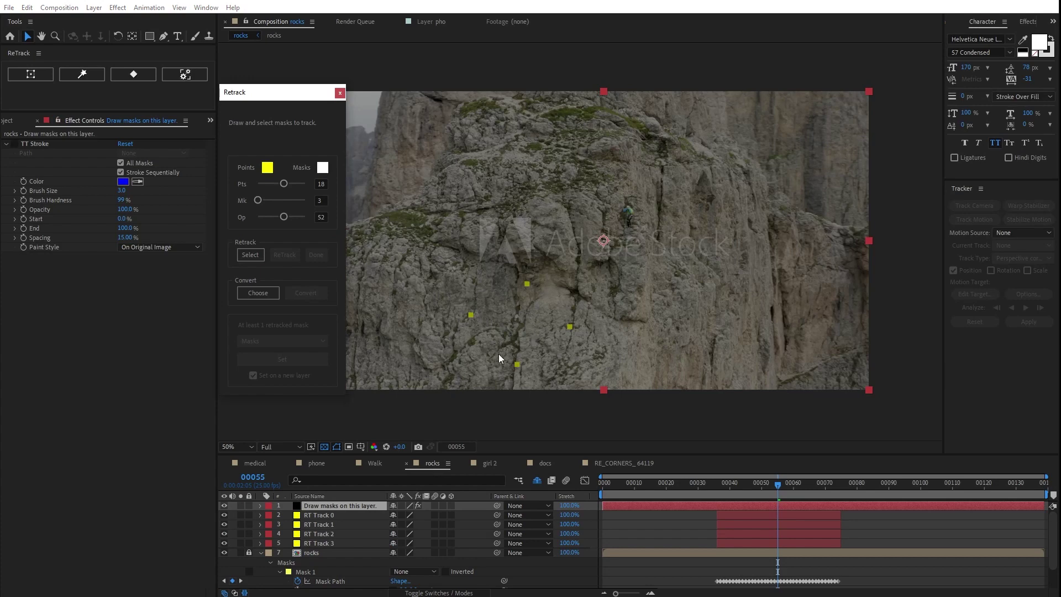
mouse_move(776, 480)
left_mouse_down()
mouse_move(718, 485)
mouse_move(864, 486)
mouse_move(754, 494)
mouse_move(801, 493)
left_mouse_up()
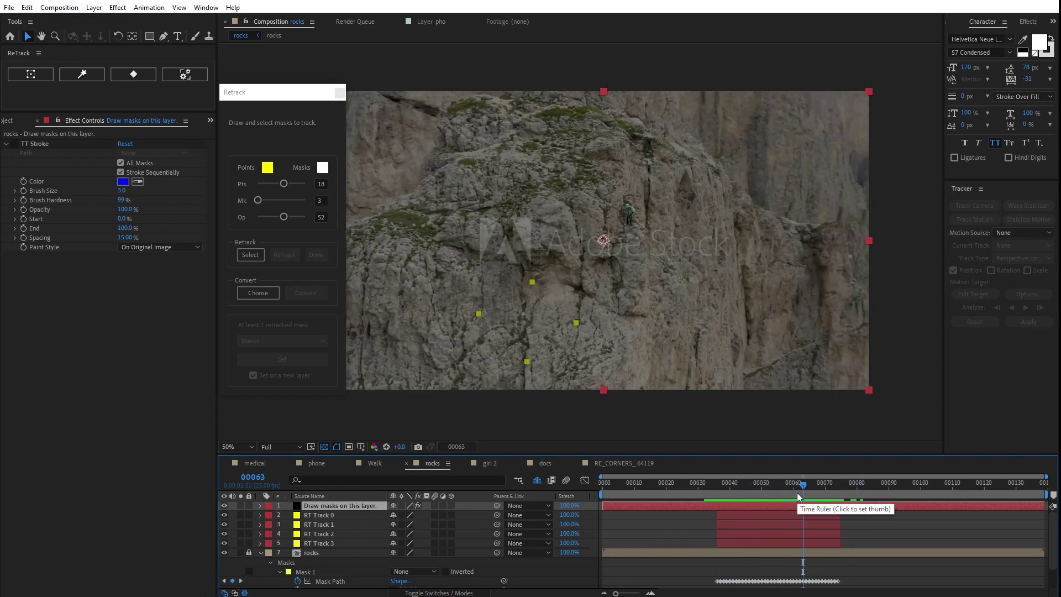
left_click(340, 94)
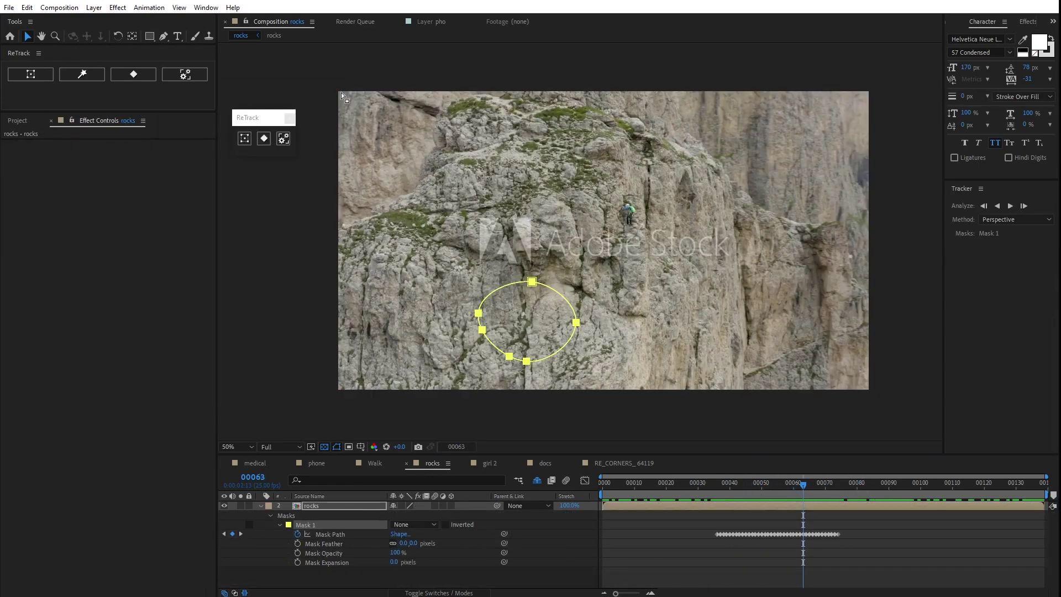
Start editing the tracked mask, confirming it was perspective-tracked
left_click(264, 138)
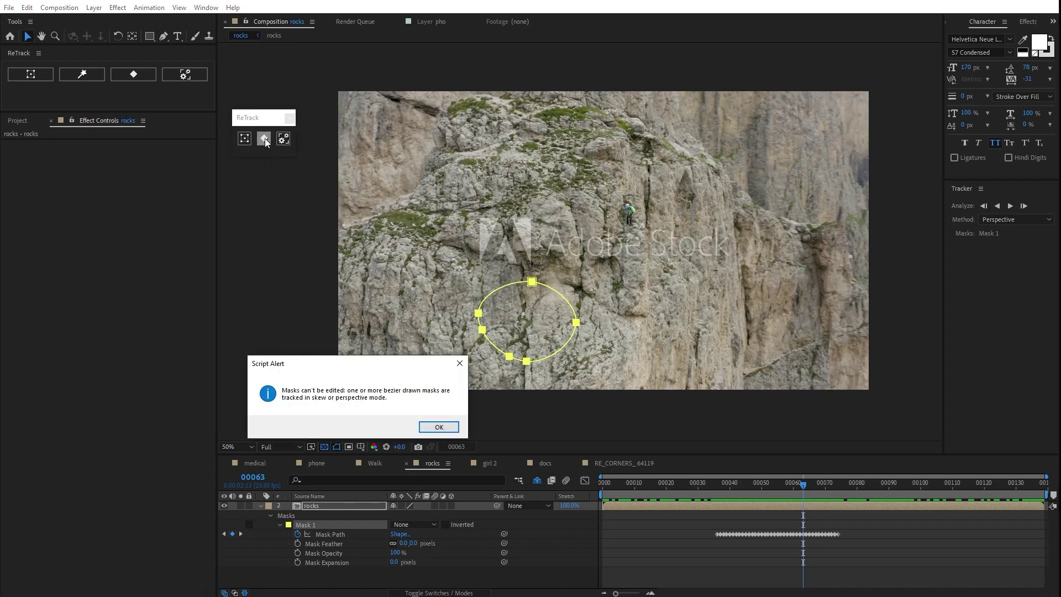
left_click(441, 427)
left_click(141, 72)
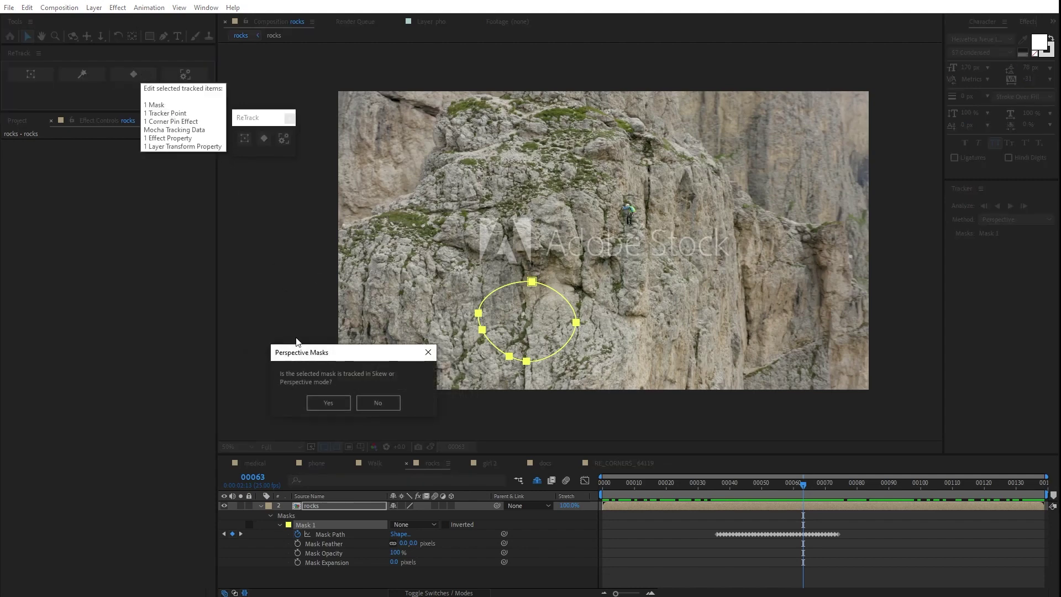
left_click(338, 404)
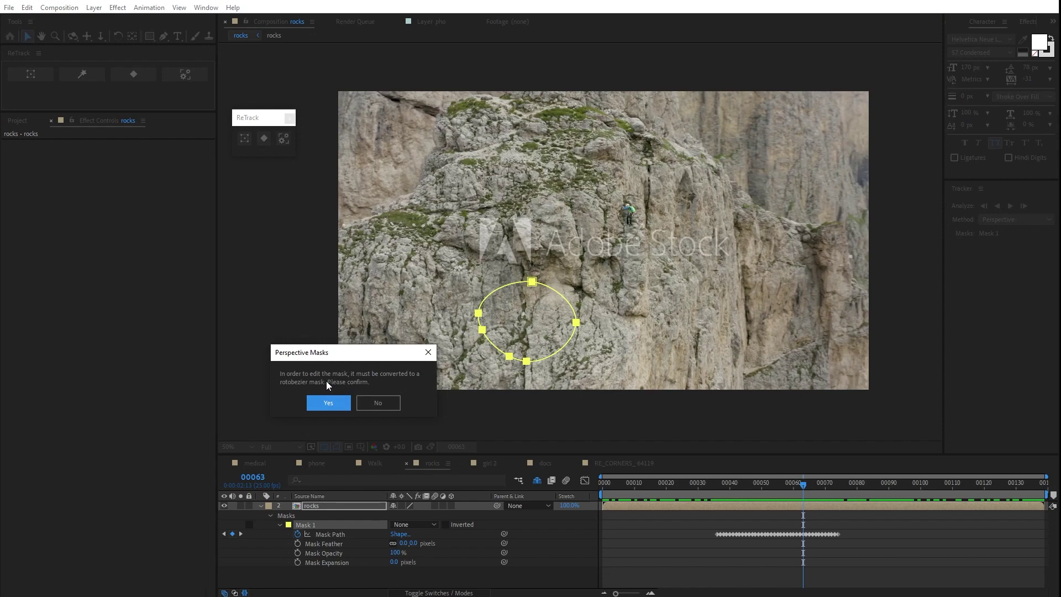
Accept rotobezier conversion, pull the mask's left point left at frame 00049, and set it
left_click(336, 403)
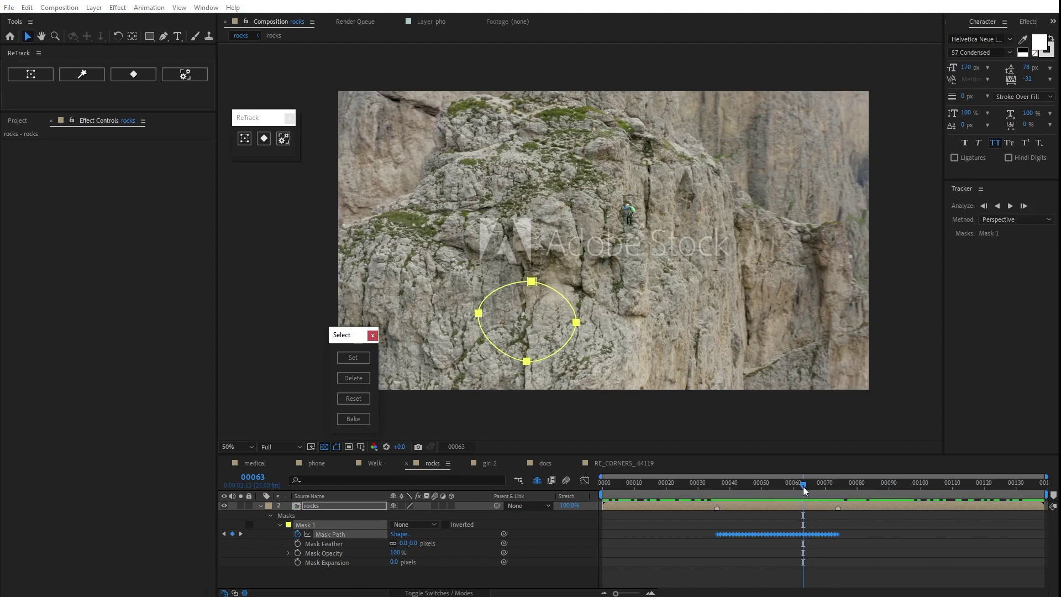
left_click_drag(804, 487, 762, 492)
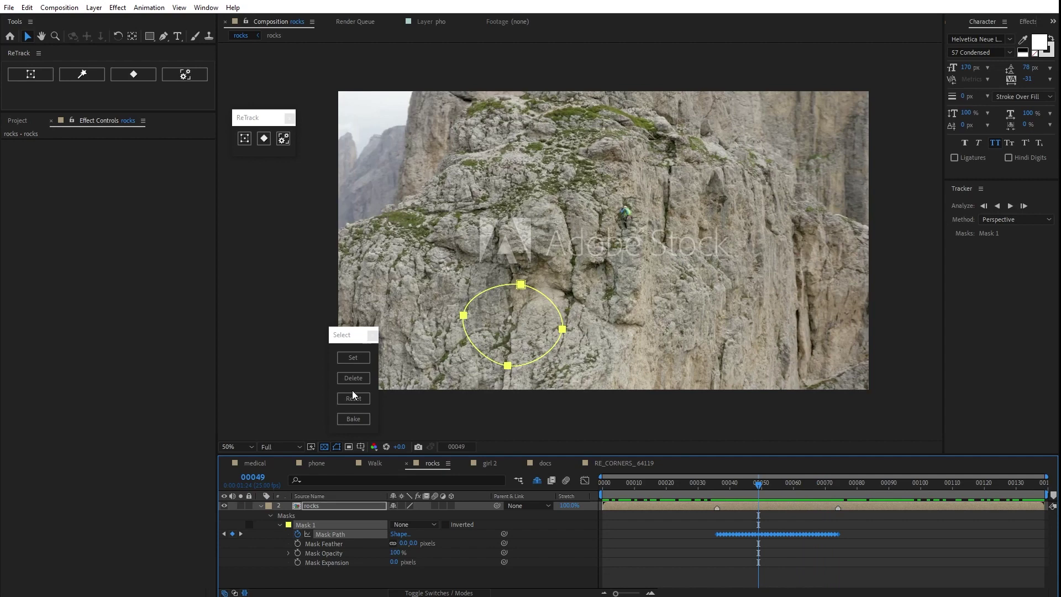
left_click_drag(464, 315, 416, 293)
left_click(353, 357)
mouse_move(761, 485)
left_mouse_down()
mouse_move(721, 491)
mouse_move(801, 493)
left_mouse_up()
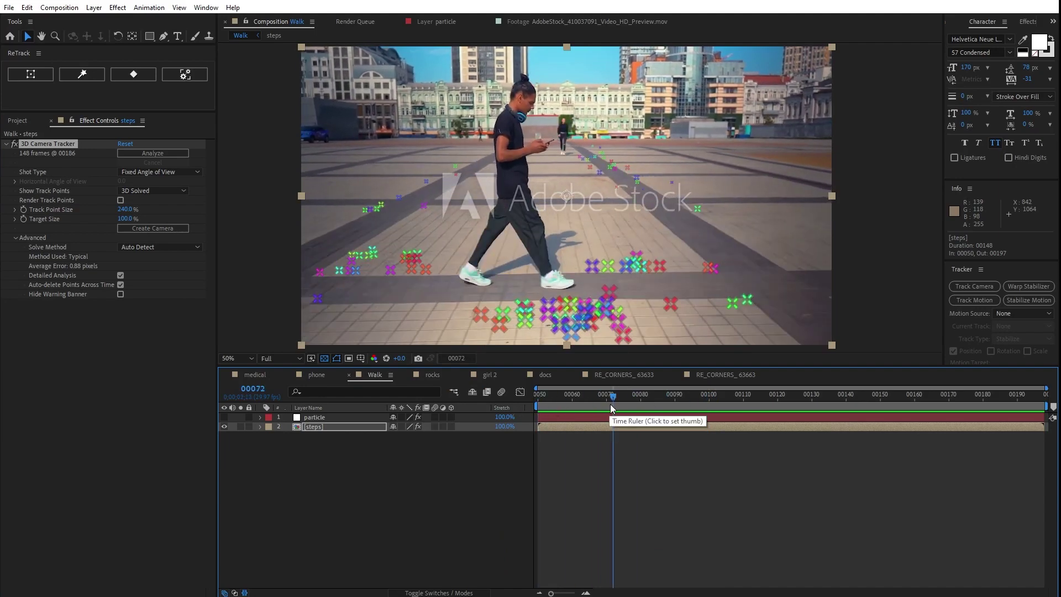
Select four ground track points and create solids and a camera from them
left_click(317, 298)
left_click(455, 174, "shift")
left_click(600, 172, "shift")
left_click(748, 299, "shift")
right_click(518, 196)
left_click(559, 254)
Set all four Track Solids' X orientation to 270° and check they follow the ground
left_click(326, 418)
left_click(335, 446, "shift")
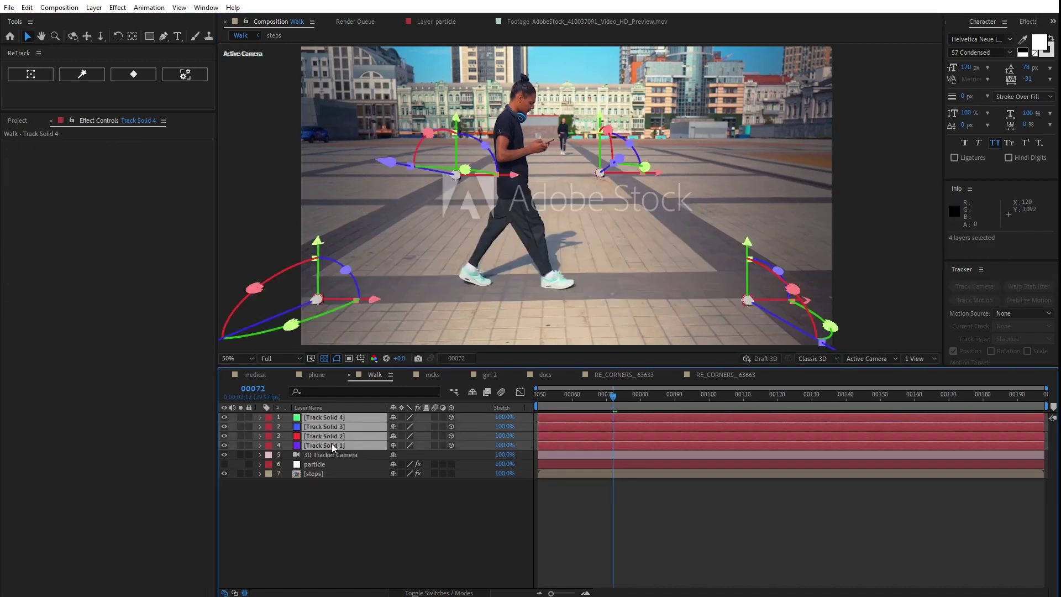
key("s")
key("r")
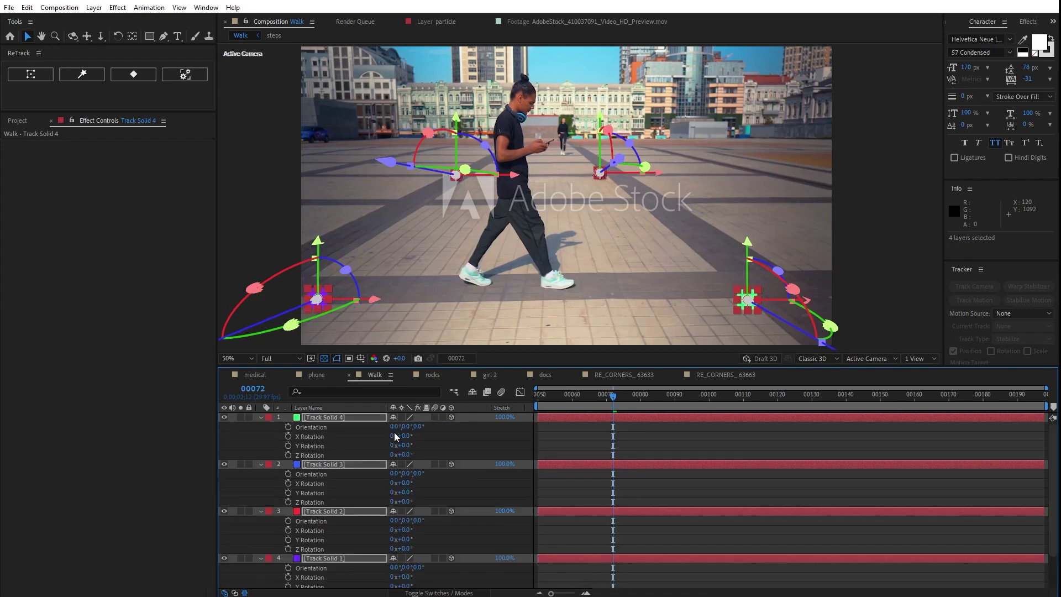
left_click(394, 427)
type("270")
key("Return")
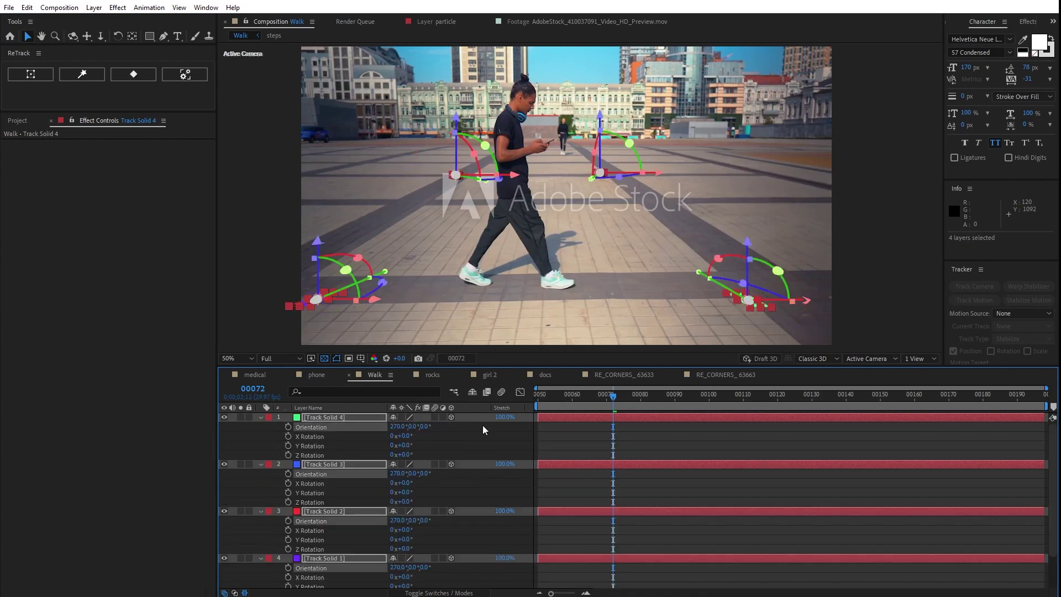
left_click_drag(607, 402, 668, 399)
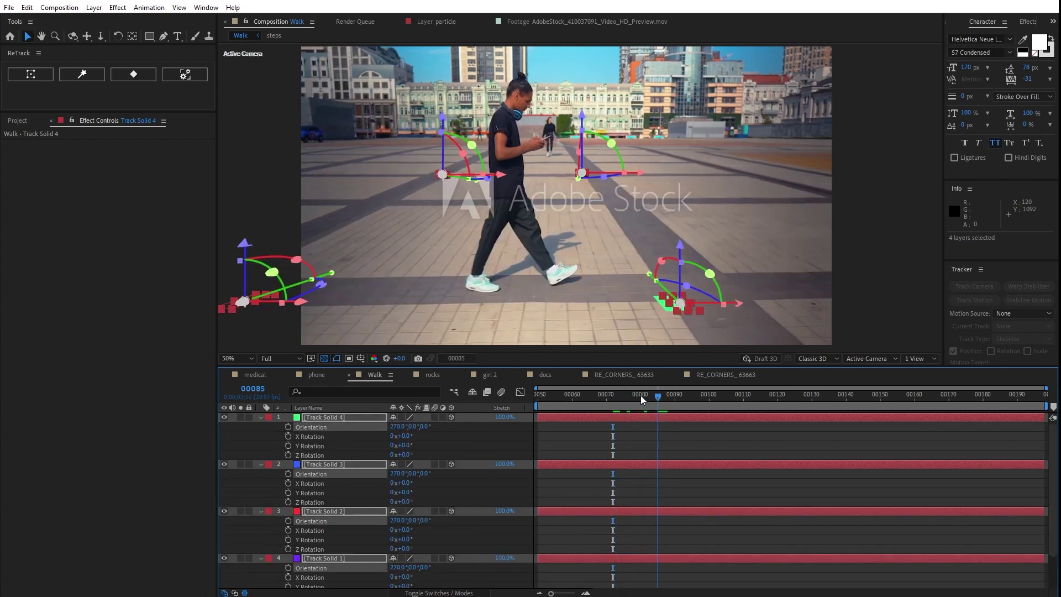
left_click_drag(638, 396, 601, 400)
key("r")
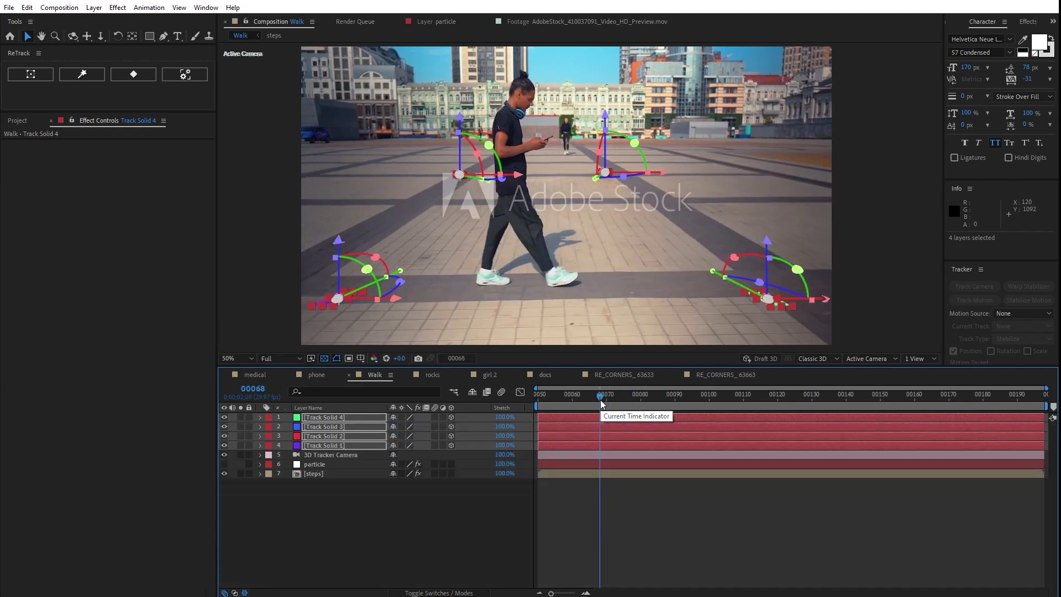
Switch to 2 Views, select the 3D Tracker Camera, and zoom out the Top view
left_click(915, 359)
left_click(920, 381)
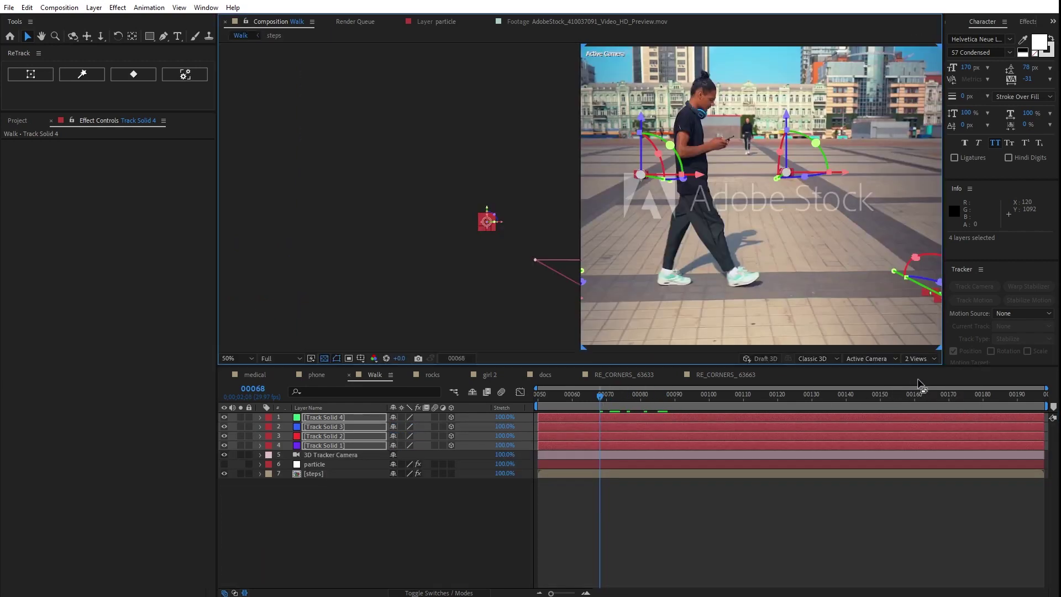
left_click(330, 455)
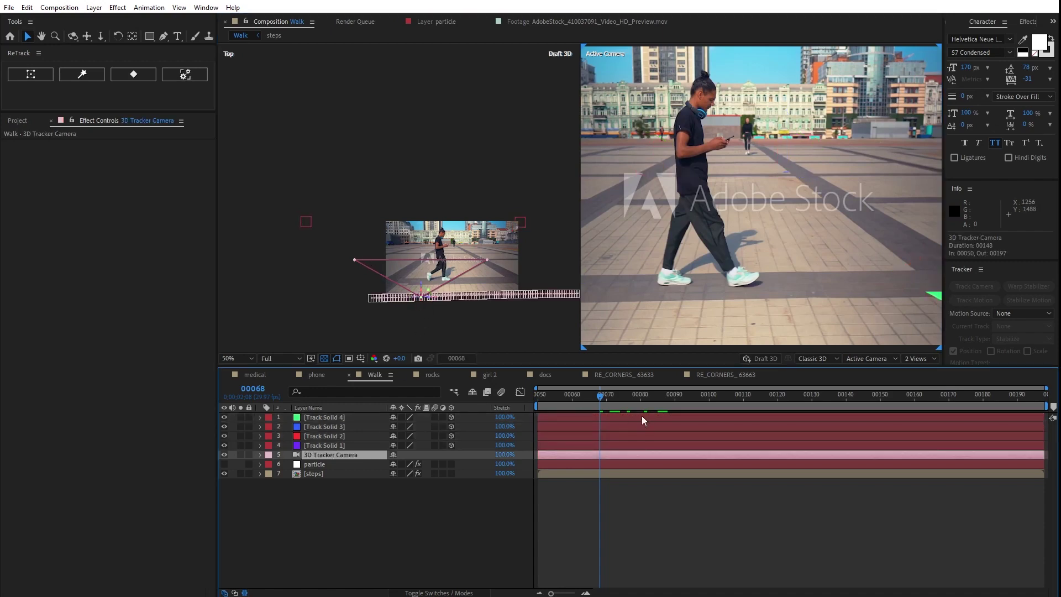
mouse_move(601, 393)
left_mouse_down()
mouse_move(718, 395)
mouse_move(620, 396)
left_mouse_up()
scroll(387, 94, "down", 6)
left_click_drag(391, 111, 397, 168)
key("space")
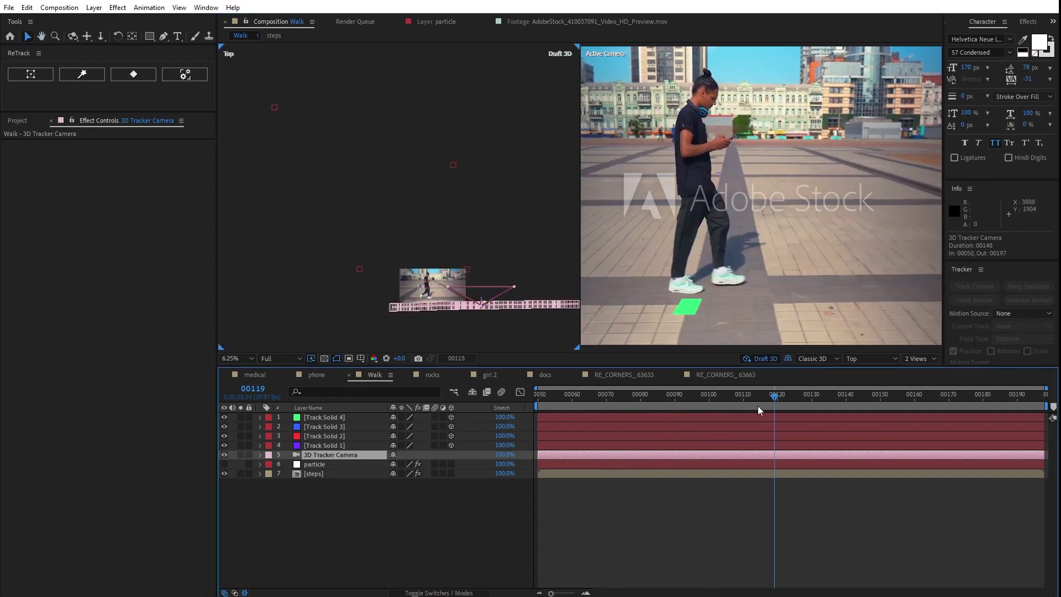
left_click_drag(742, 407, 626, 407)
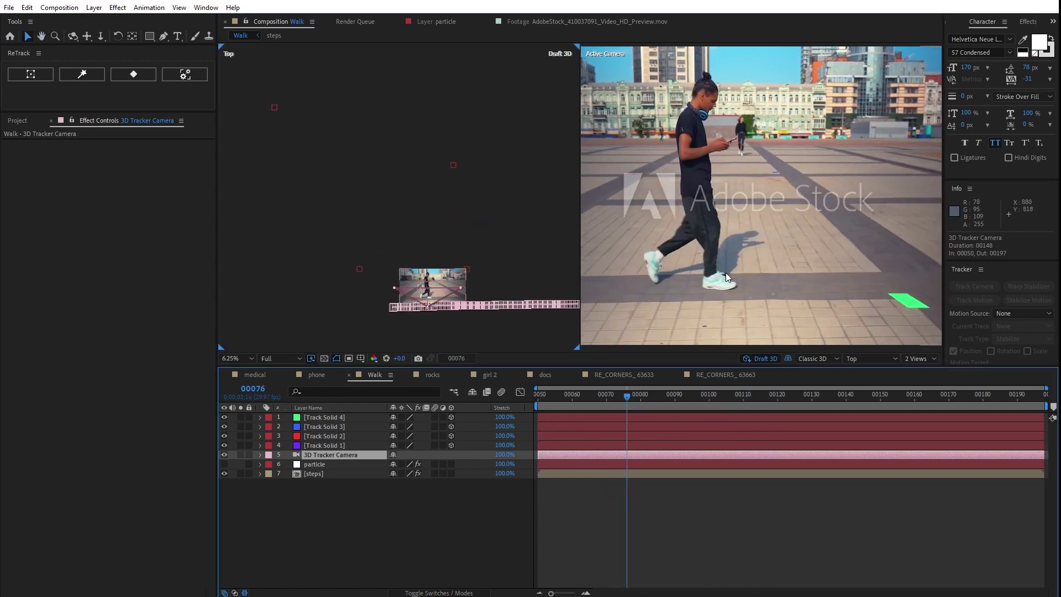
Retrack the four Track Solids and convert them into 3D Nulls
left_click(332, 417)
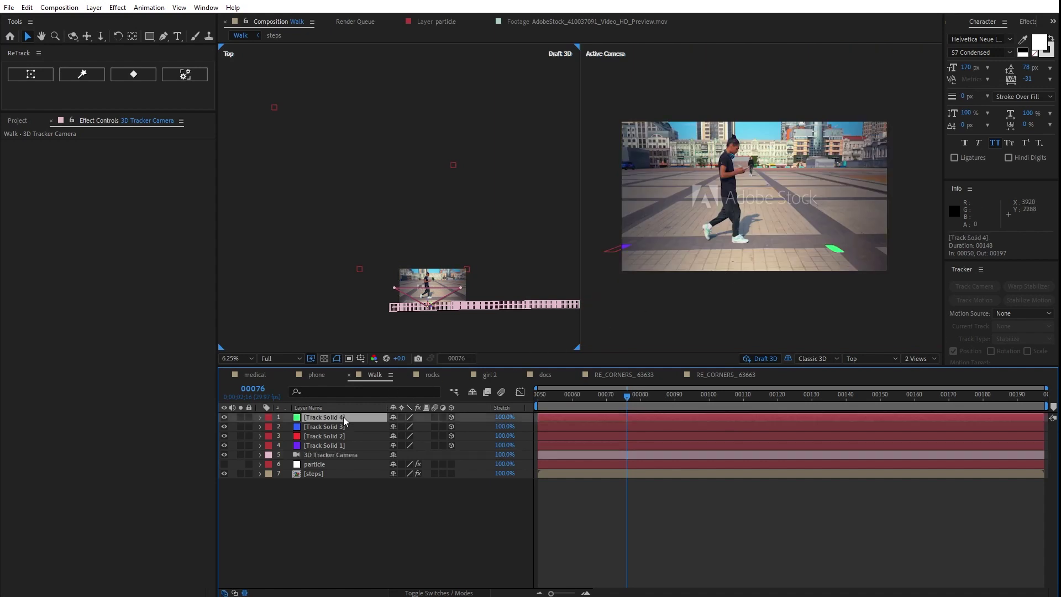
left_click(328, 446, "shift")
left_click(34, 74)
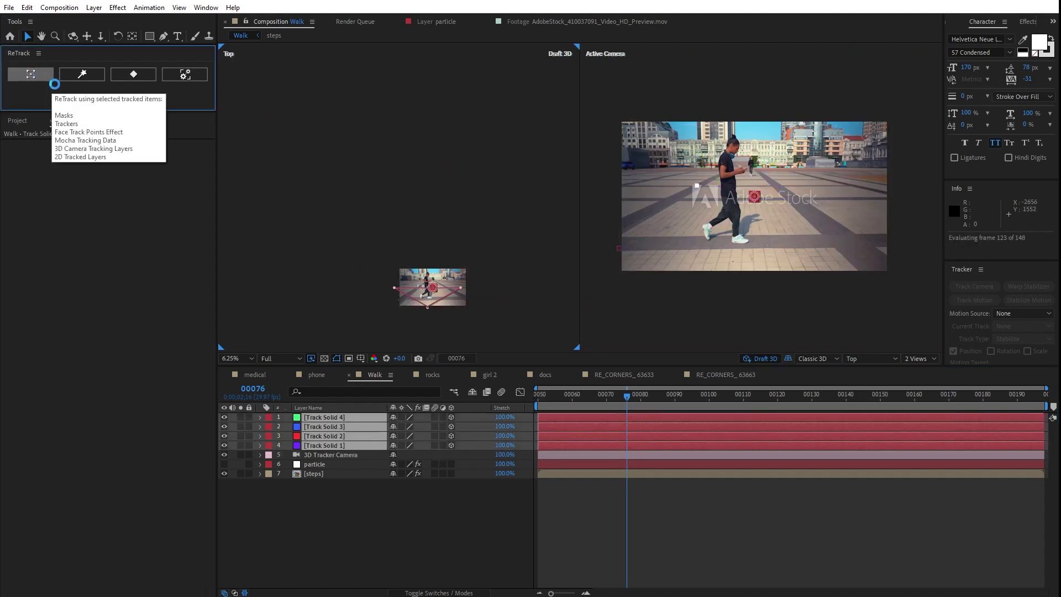
left_click_drag(183, 174, 231, 91)
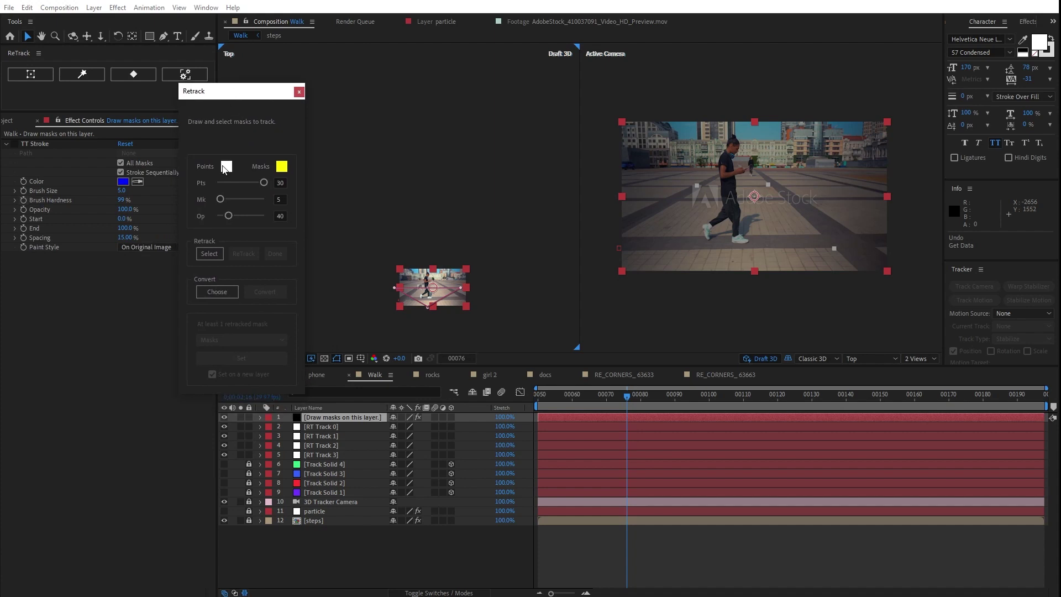
left_click(216, 292)
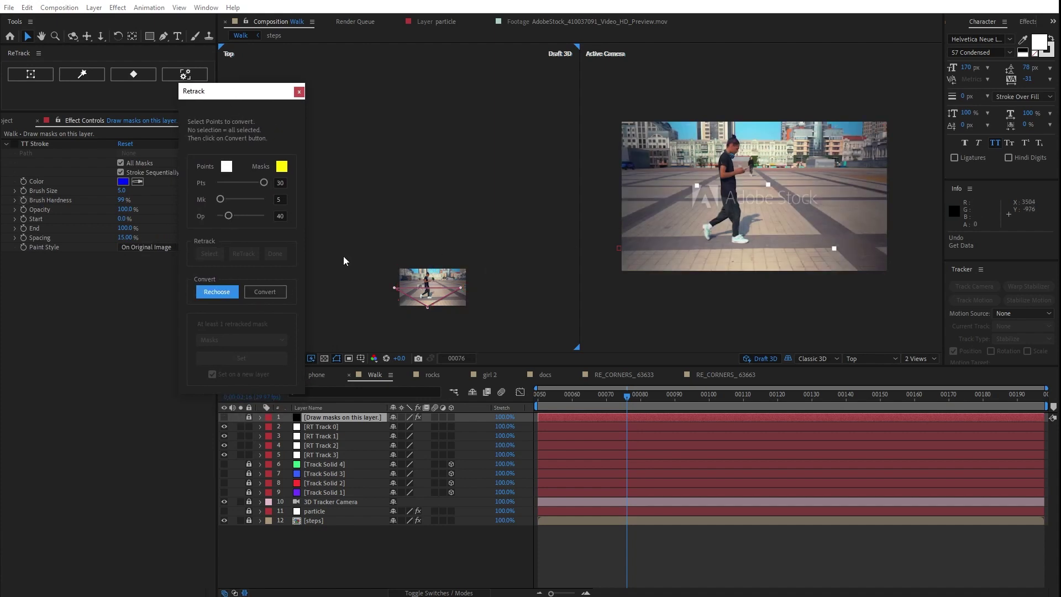
left_click(273, 291)
left_click(248, 341)
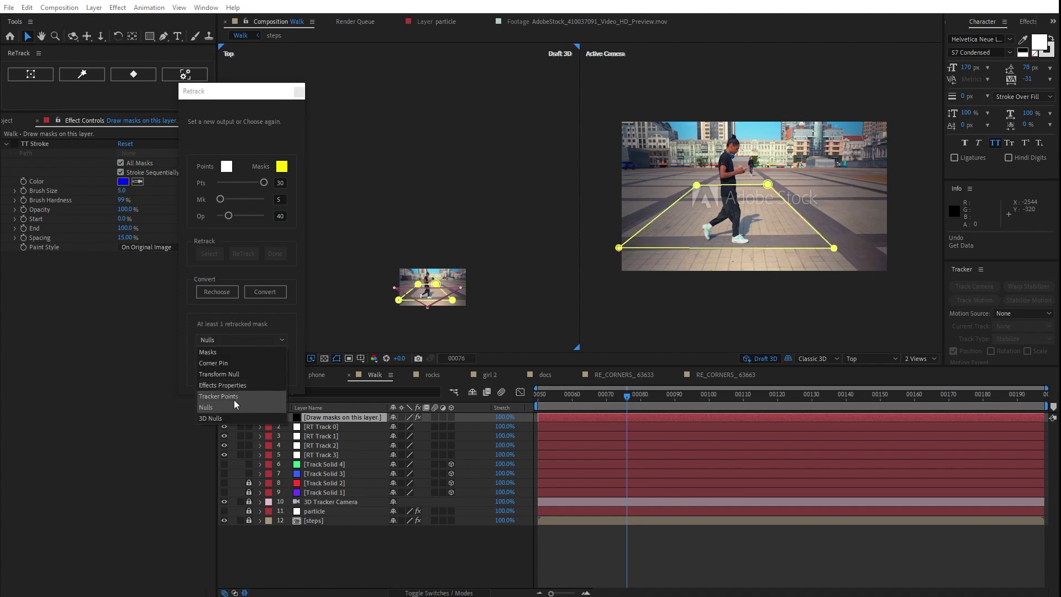
left_click(228, 416)
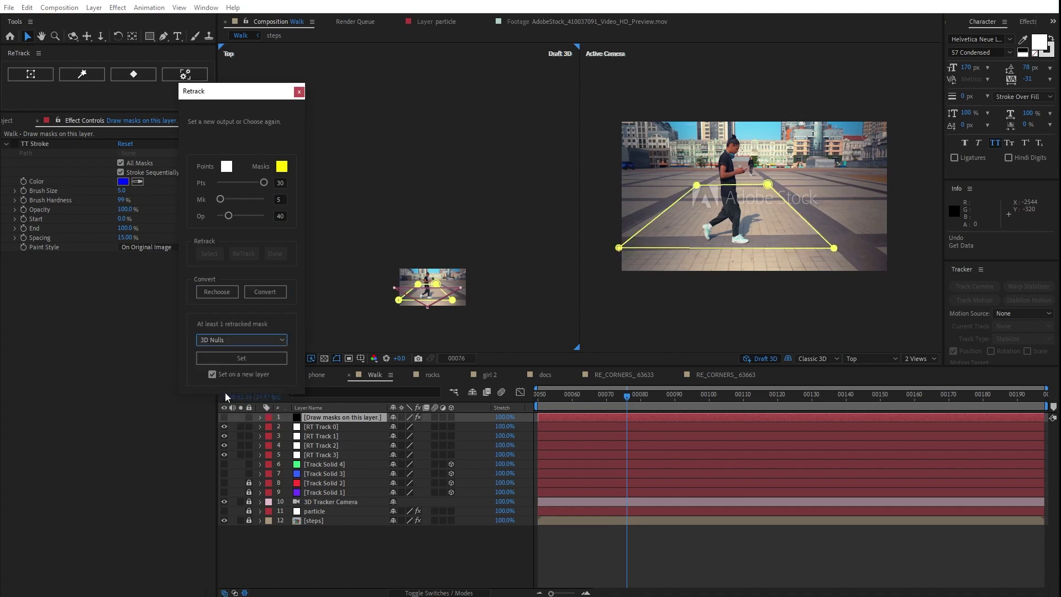
left_click(234, 358)
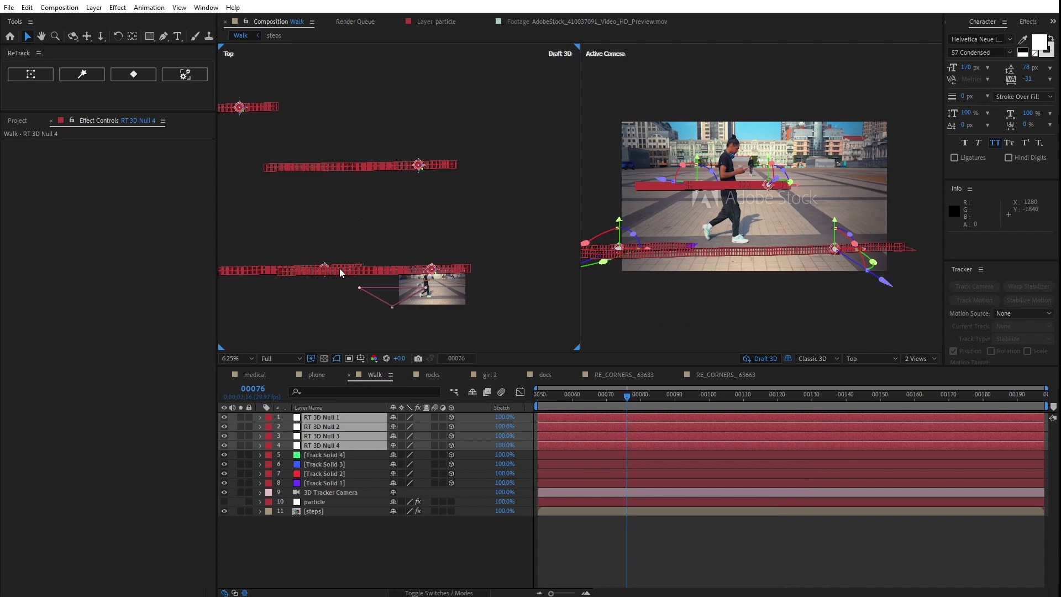
Scrub between frames 00077 and 00050 to check the new nulls
left_click(630, 399)
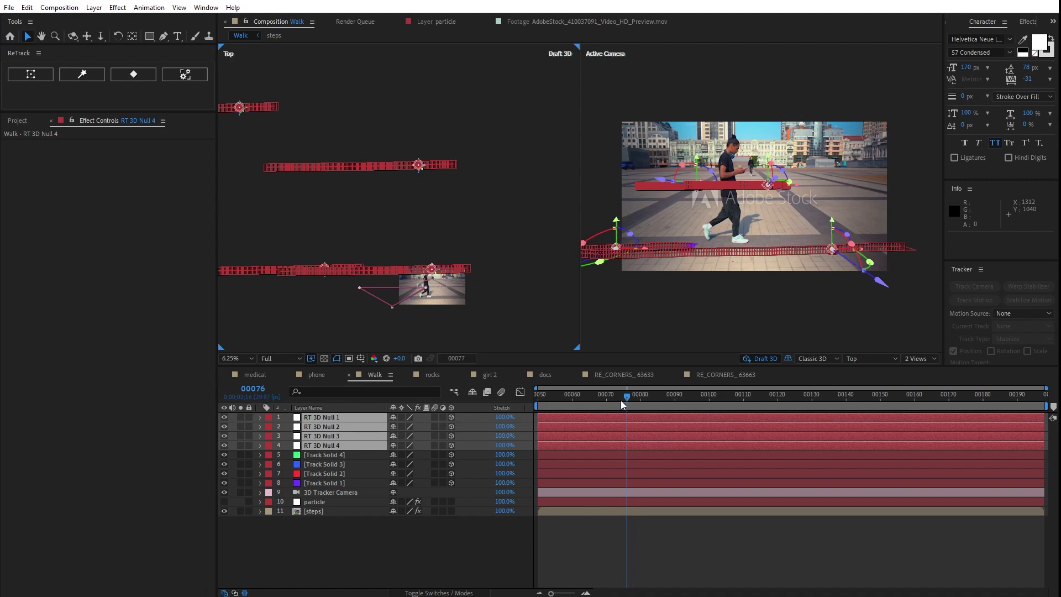
mouse_move(553, 404)
left_mouse_down()
mouse_move(521, 406)
mouse_move(566, 403)
left_mouse_up()
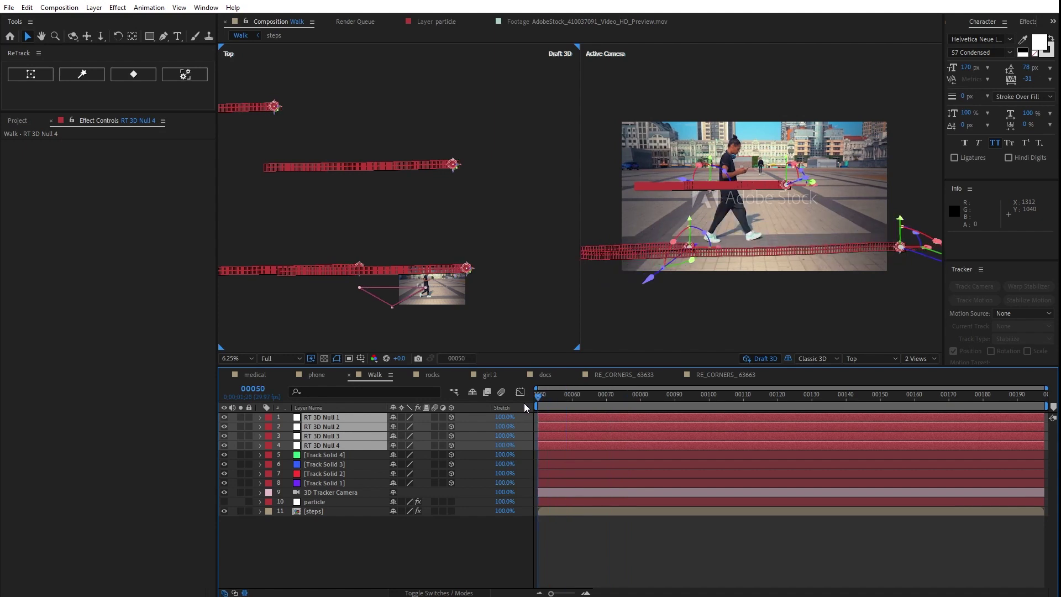
left_click(538, 402)
Preview the new nulls, then select RT 3D Null 2 alone at frame 00084
key("space")
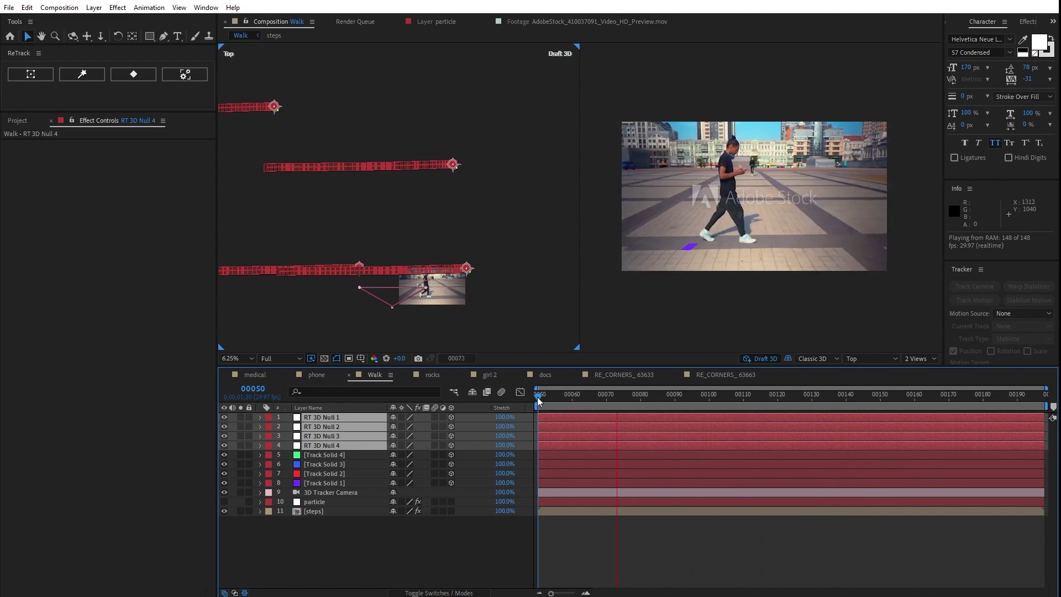
key("space")
left_click(536, 395)
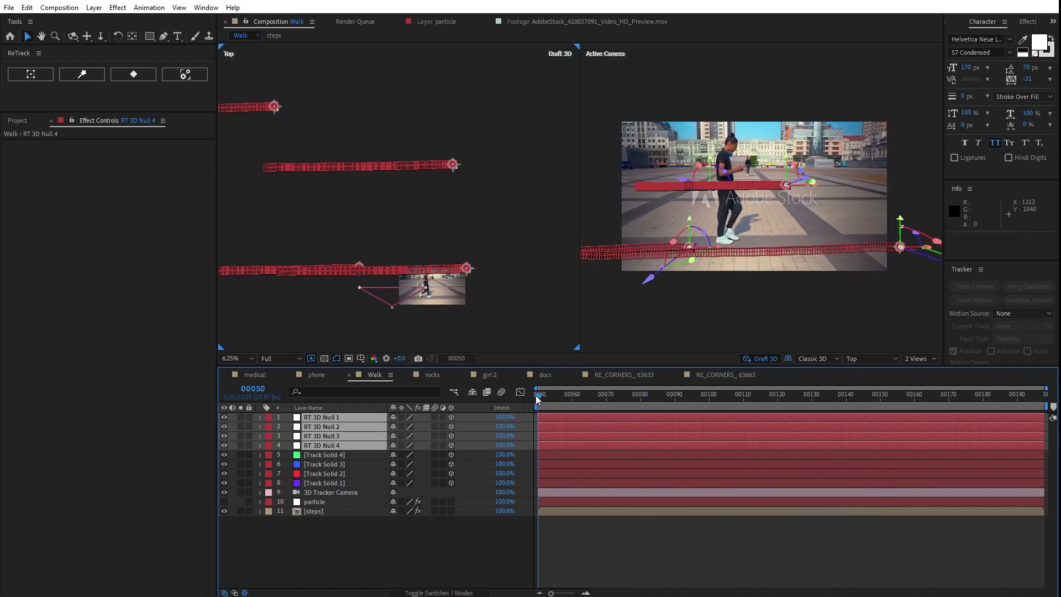
left_click(542, 516)
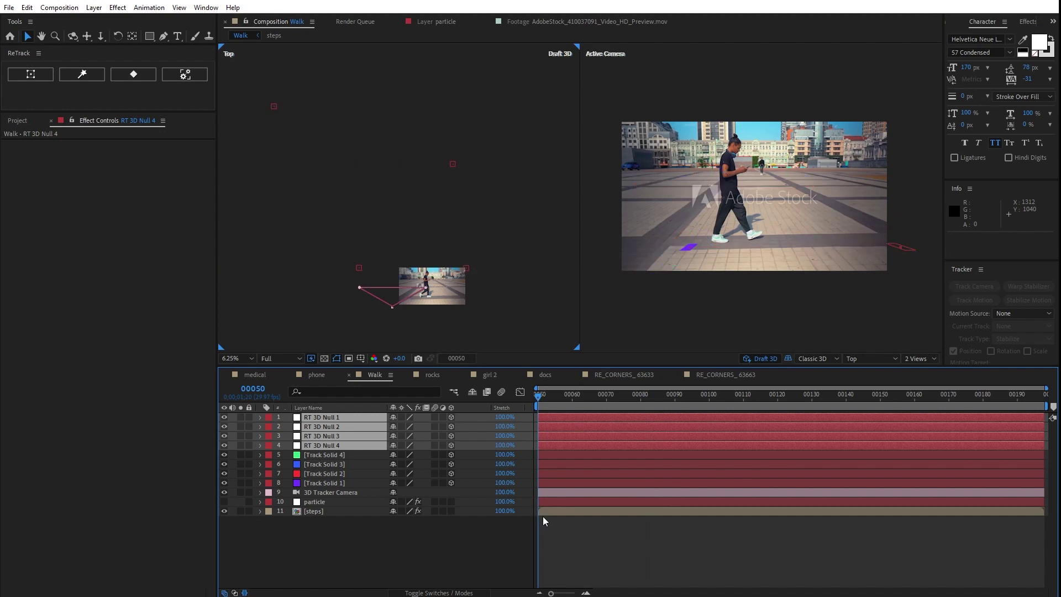
left_click(344, 428)
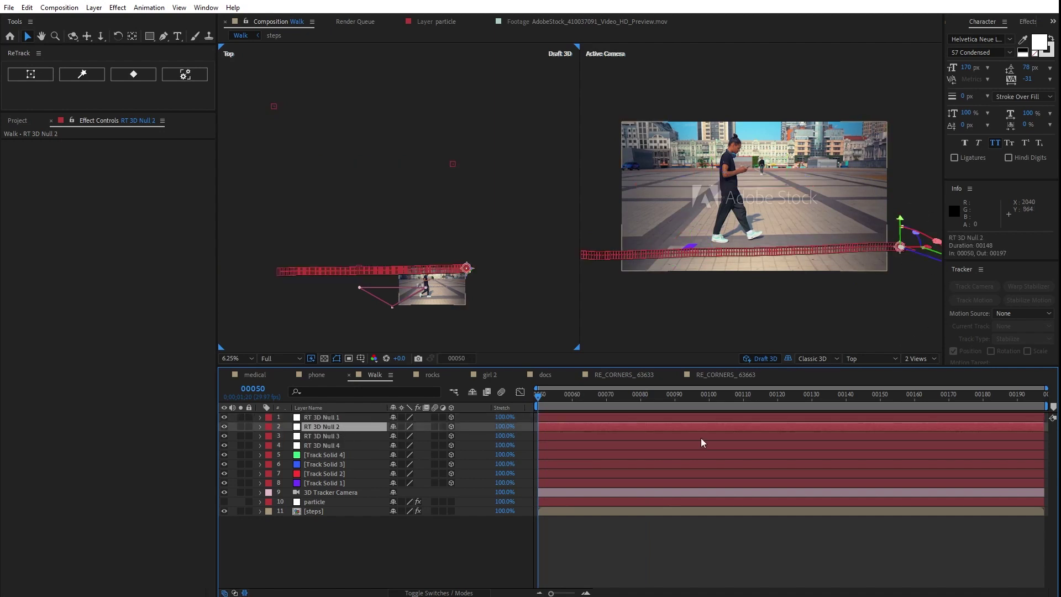
left_click_drag(574, 397, 655, 397)
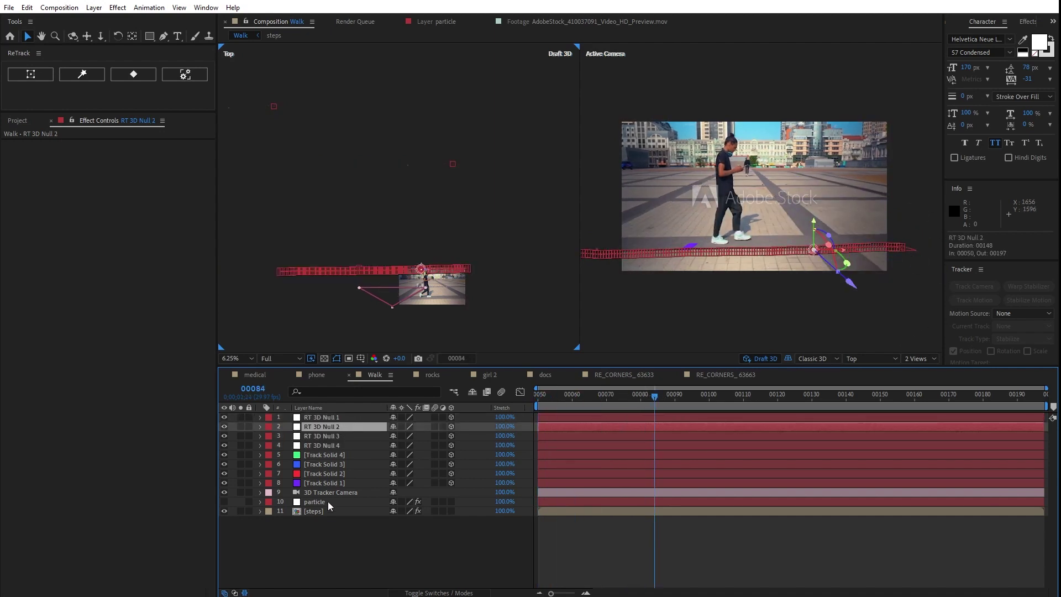
Move the particle layer to the top, make it visible, and copy the name 'RT 3D Null 2'
left_click_drag(327, 502, 337, 417)
left_click(224, 417)
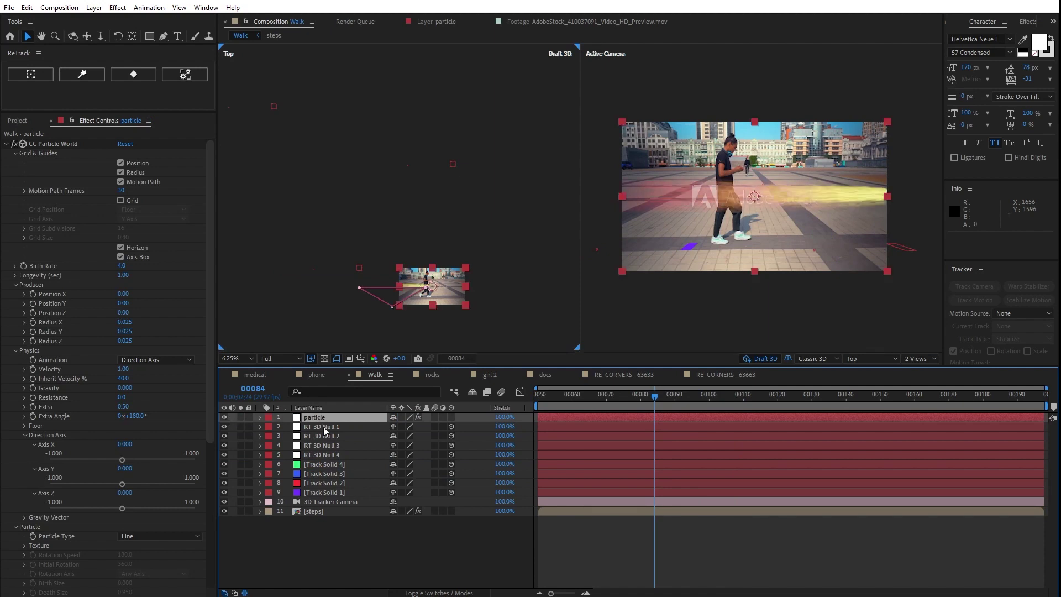
left_click(325, 435)
key("Return")
right_click(326, 435)
left_click(317, 471)
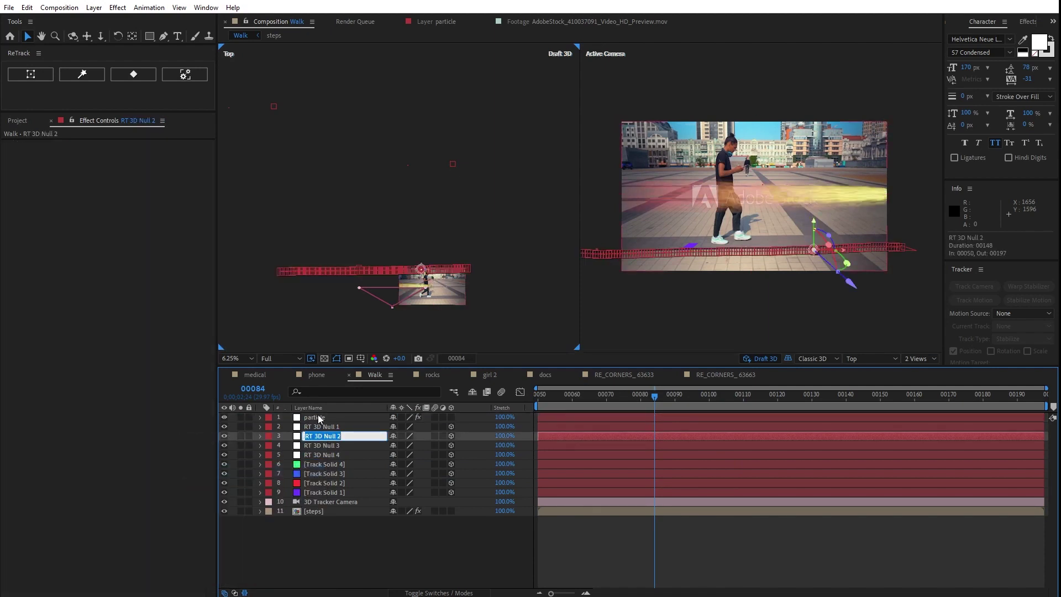
Replace the null name with 'RT 3D Null 2' in the Position X, Y and Z expressions
left_click(319, 418)
key("e")
key("e")
left_click(629, 474)
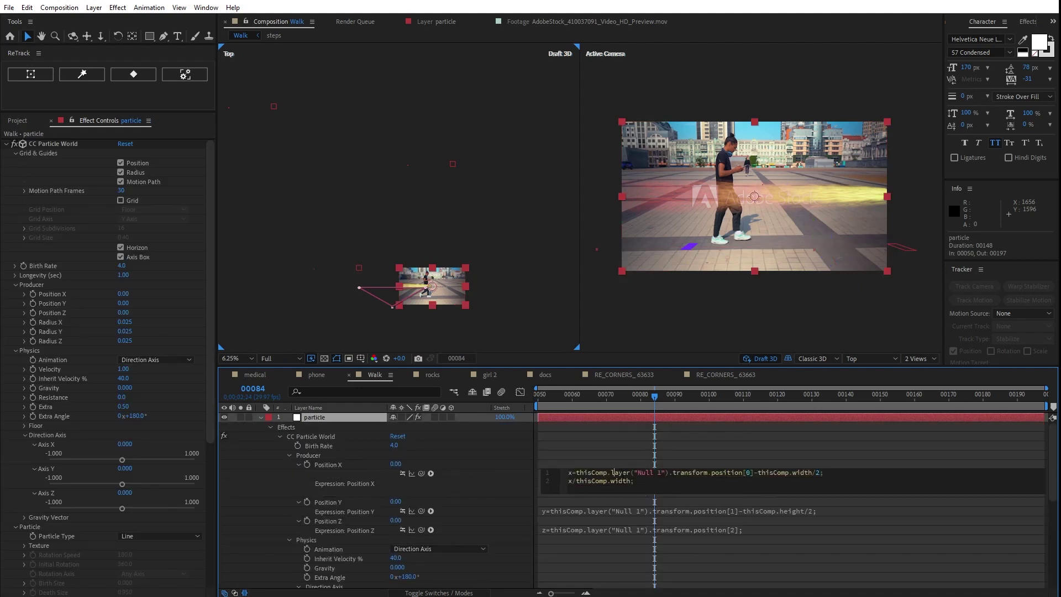
left_click_drag(641, 473, 668, 474)
key("ctrl+v")
left_click(635, 510)
left_click_drag(637, 509, 664, 509)
key("ctrl+v")
left_click(637, 548)
left_click_drag(637, 549, 662, 549)
key("ctrl+v")
left_click(644, 418)
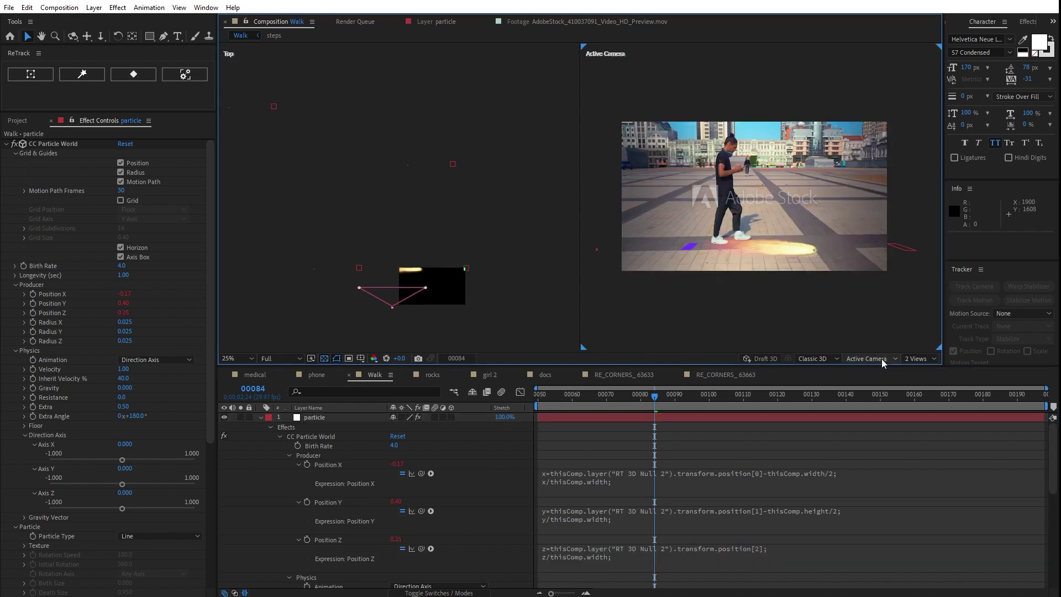
Return to 1 View at 50% zoom and play back from frame 00080
left_click(921, 360)
left_click(965, 369)
key("period")
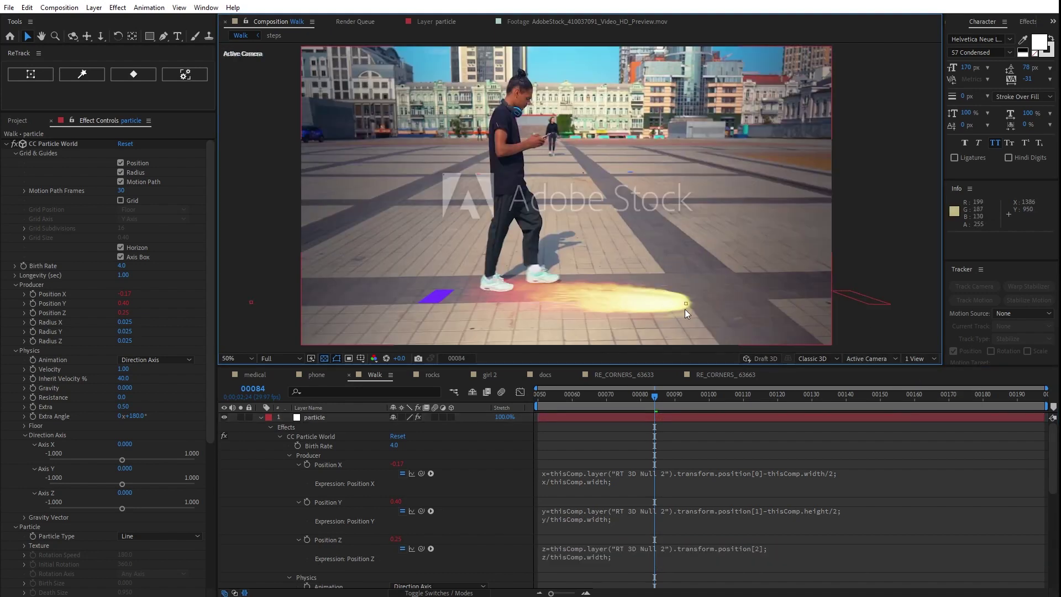
left_click(637, 402)
key("space")
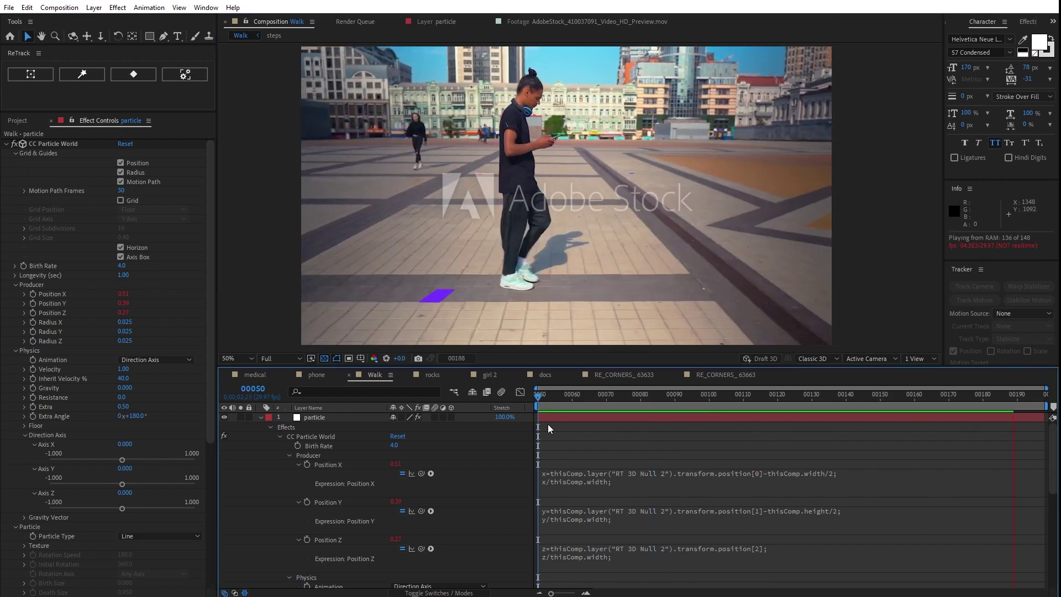
Collapse the particle layer, hide Track Solid 1, and preview the particle stream
key("space")
left_click(324, 417)
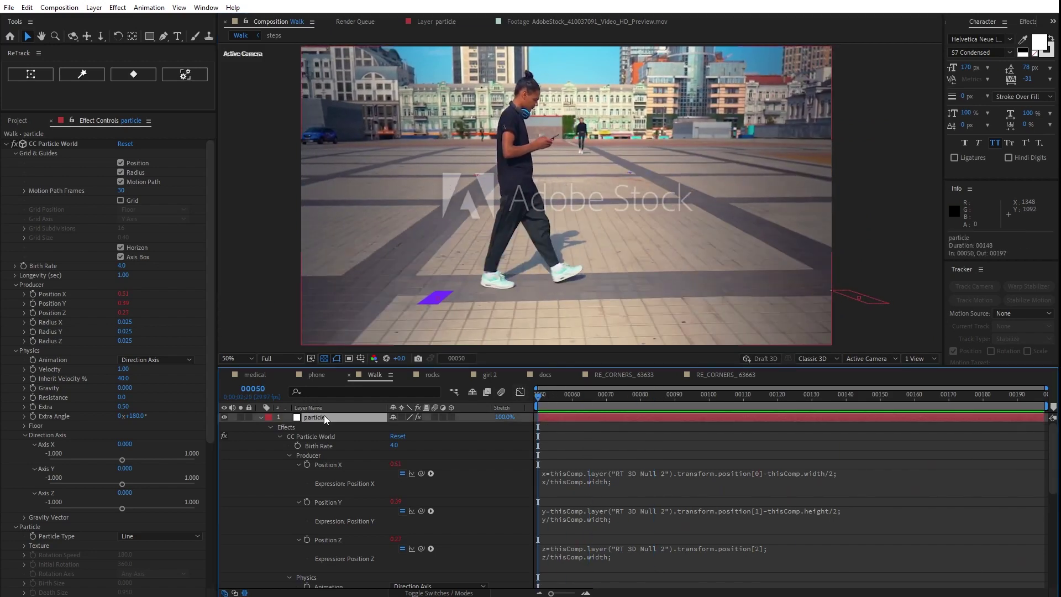
left_click(260, 417)
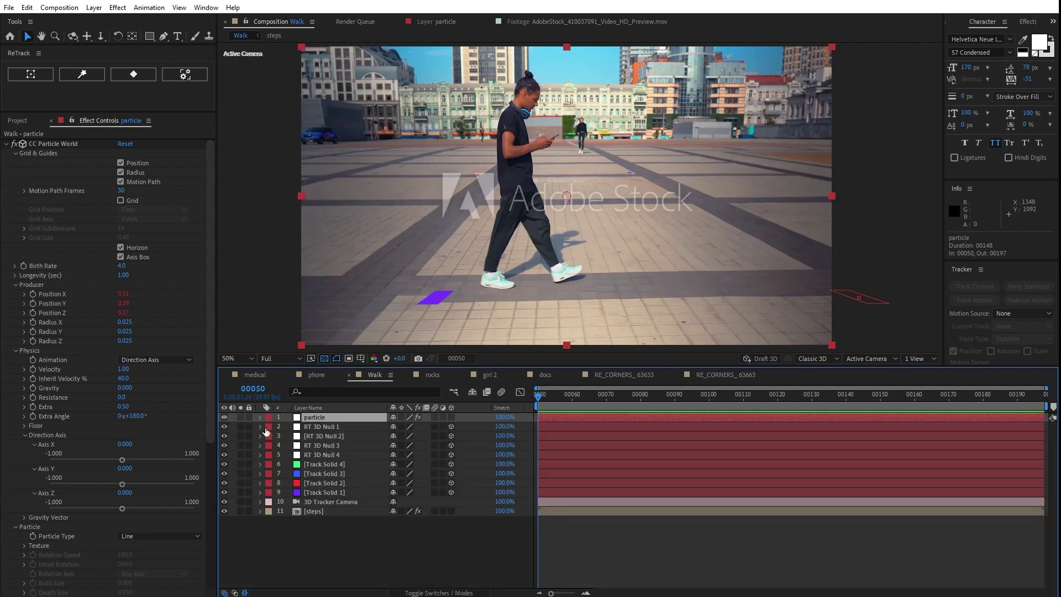
left_click(224, 491)
key("space")
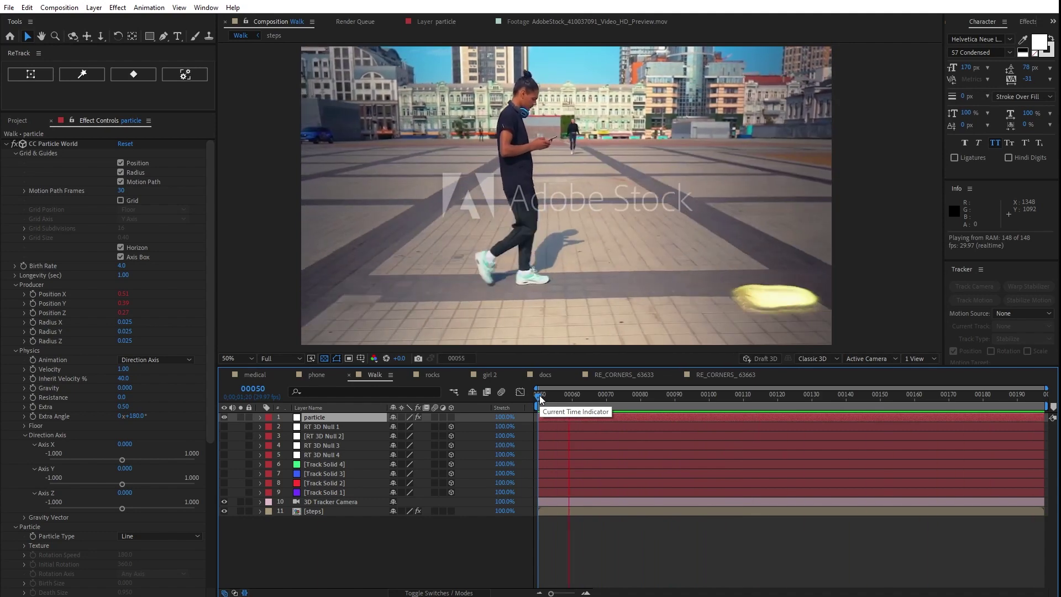
key("space")
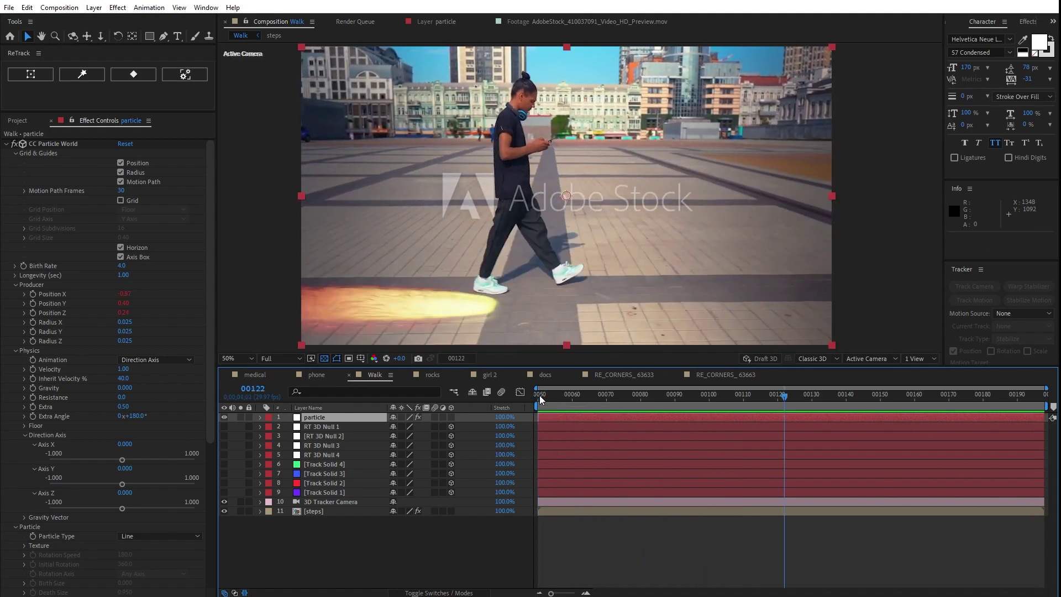